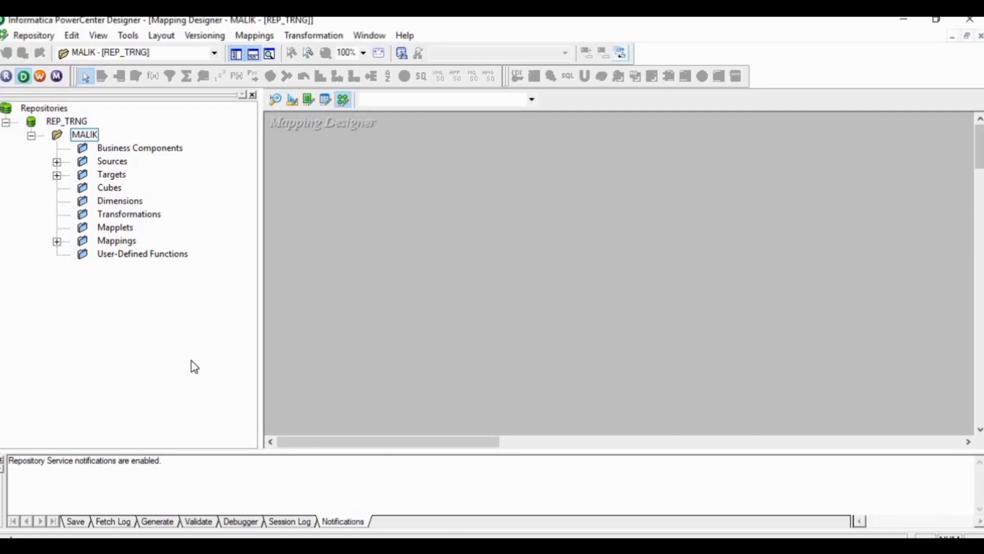
Step: Create a new mapping named M_DIRECT_LOAD in the repository folder
left_click(57, 241)
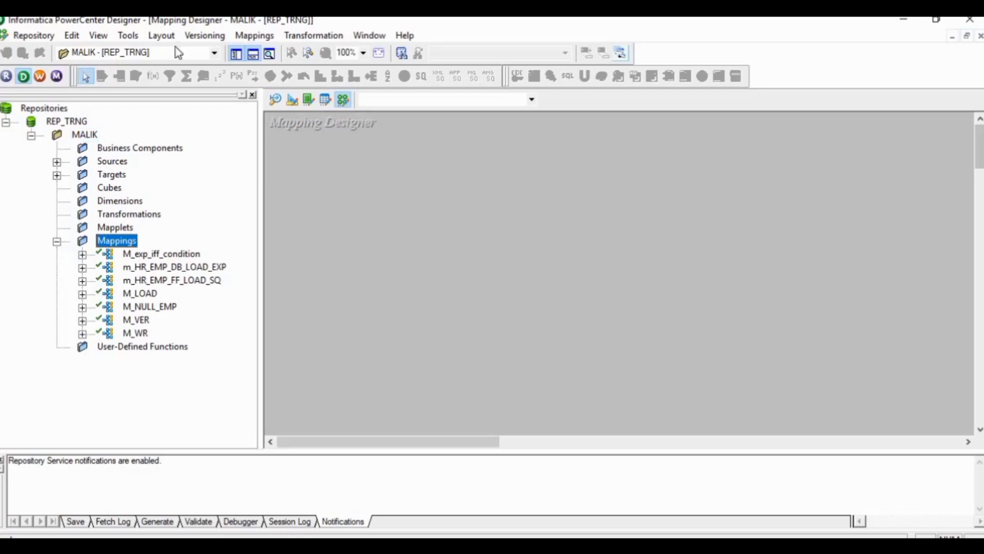
left_click(254, 36)
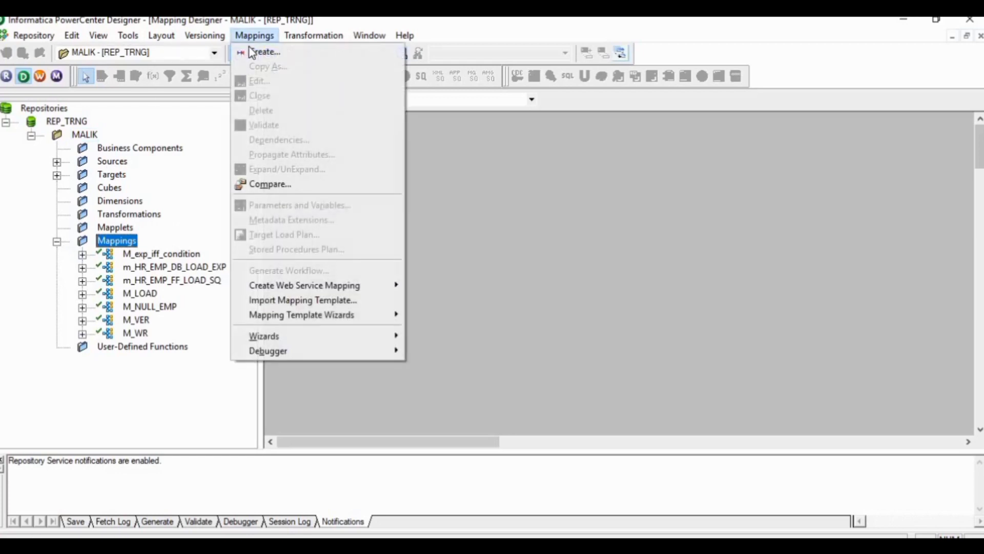
left_click(251, 52)
key("BackSpace")
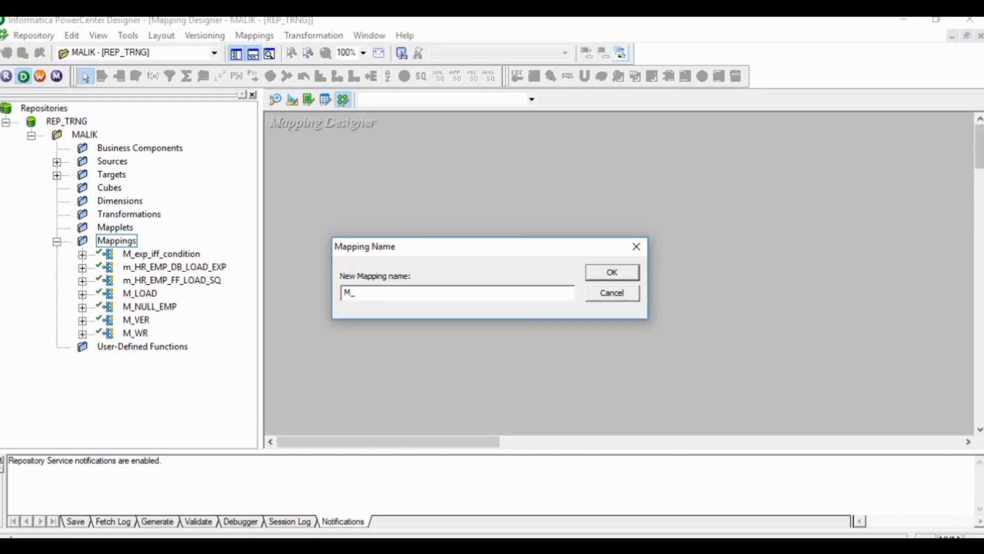
type("M_DIRECT_LOAD")
key("Return")
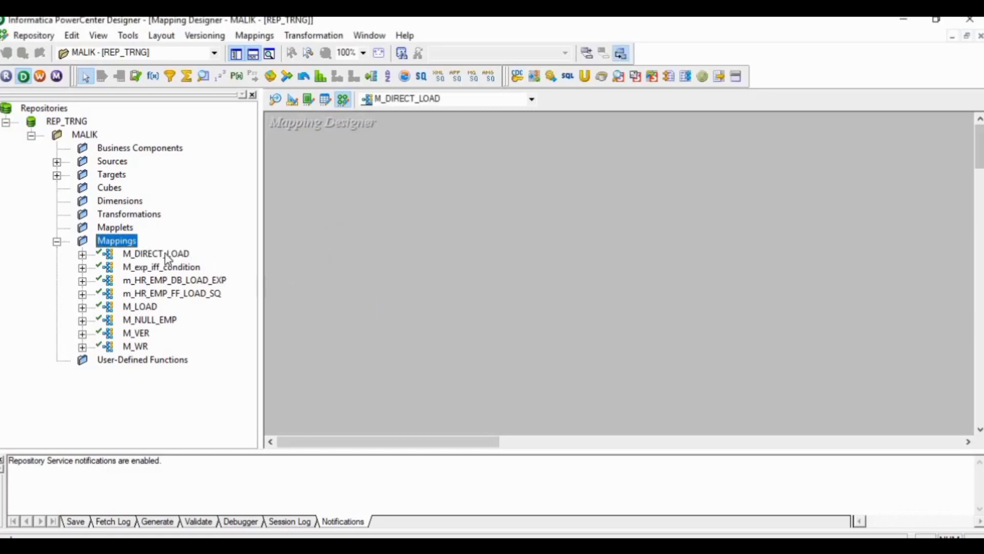
left_click(144, 254)
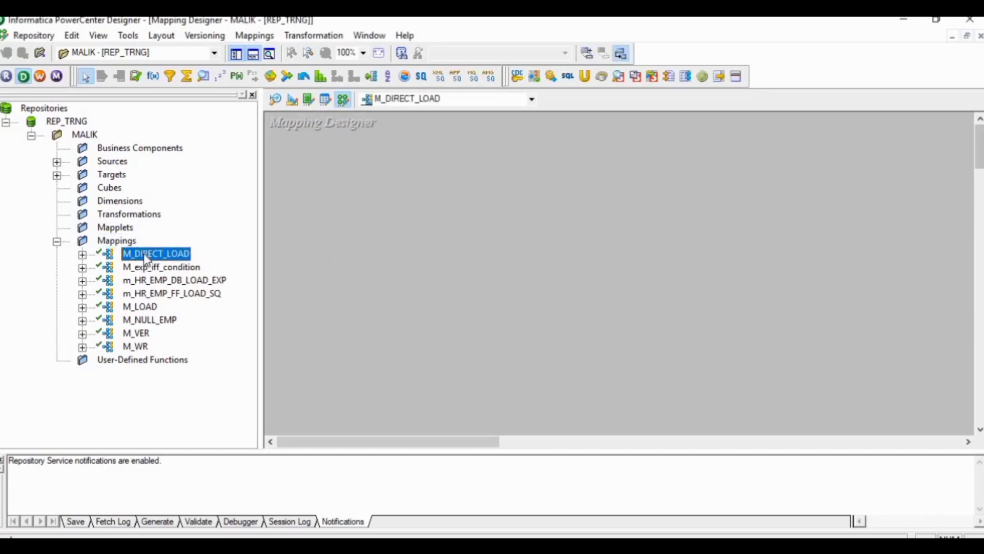
left_click(322, 332)
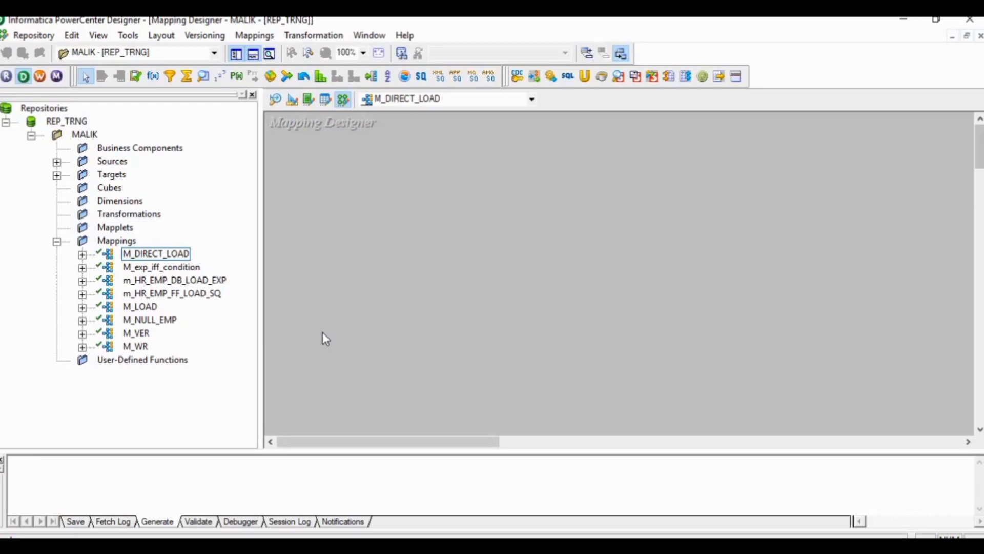
Step: Add the EMPLOYEES source from the HR sources to the M_DIRECT_LOAD mapping
left_click(57, 162)
left_click(82, 175)
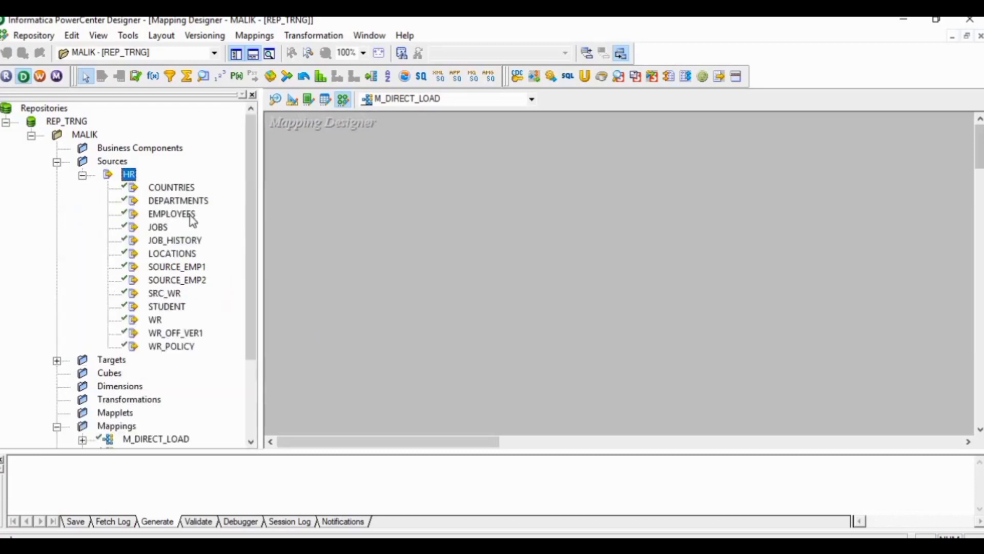
left_click_drag(192, 220, 342, 218)
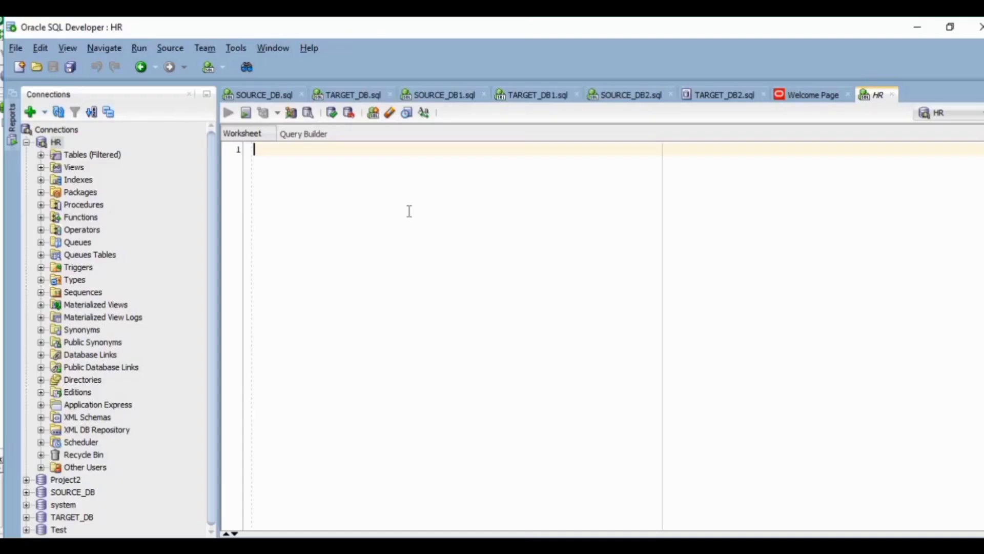
Step: In Oracle SQL Developer, create table atr with columns id number(4), atr_nm varchar2(40), atr_value varchar2(255) and dcol varchar2(255)
type("create")
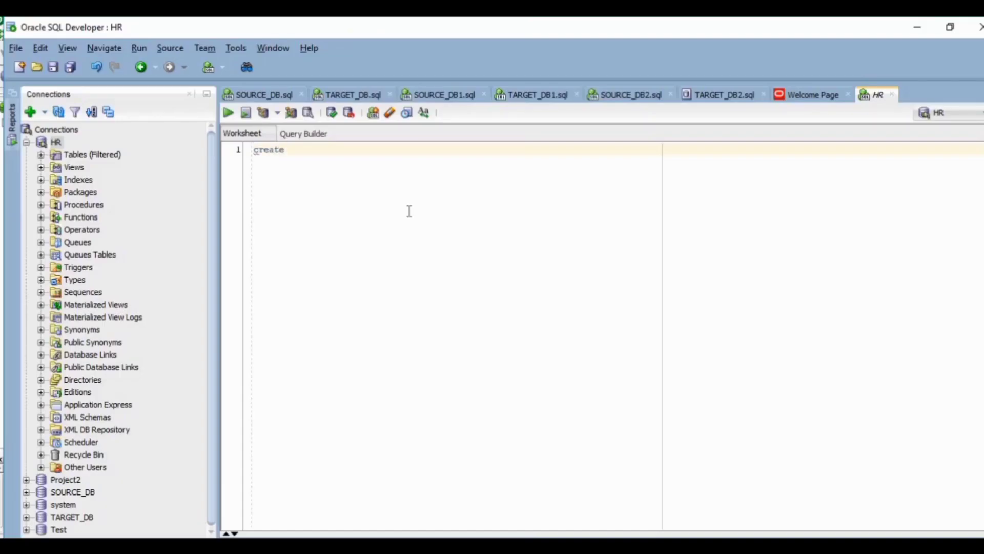
type(" table atr(id number(4),atr_nm varchar2(40),atr_value varchar2(255),dcol varchar2")
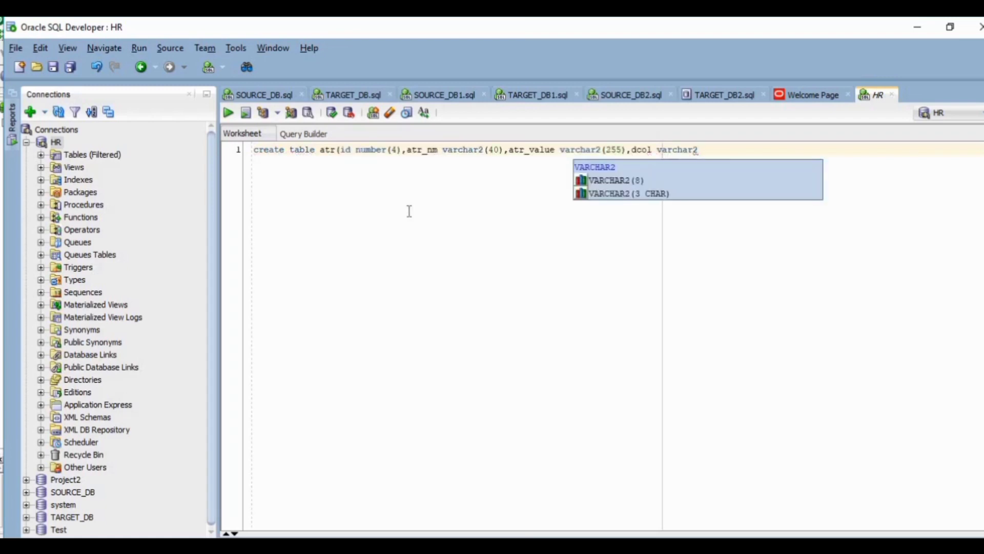
type("(255));")
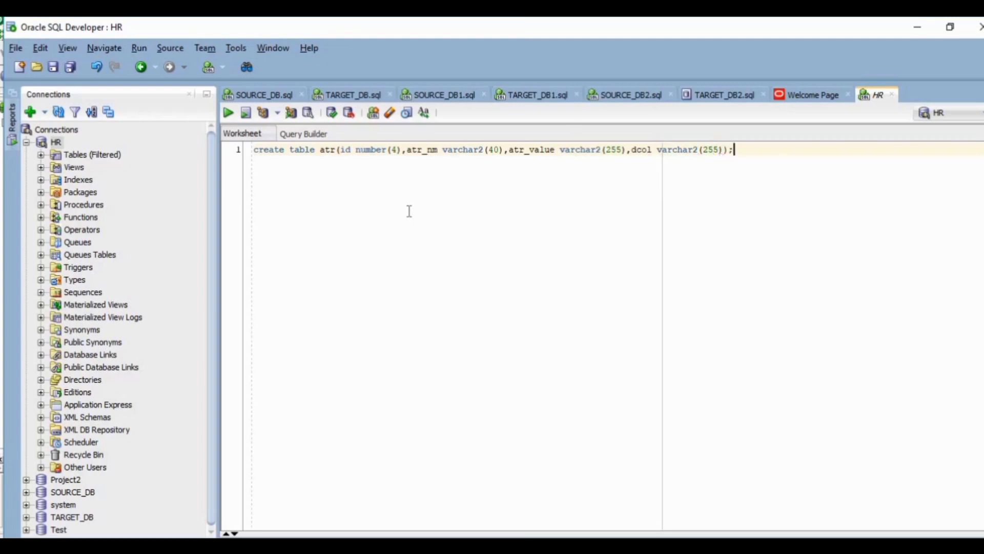
key("ctrl+Return")
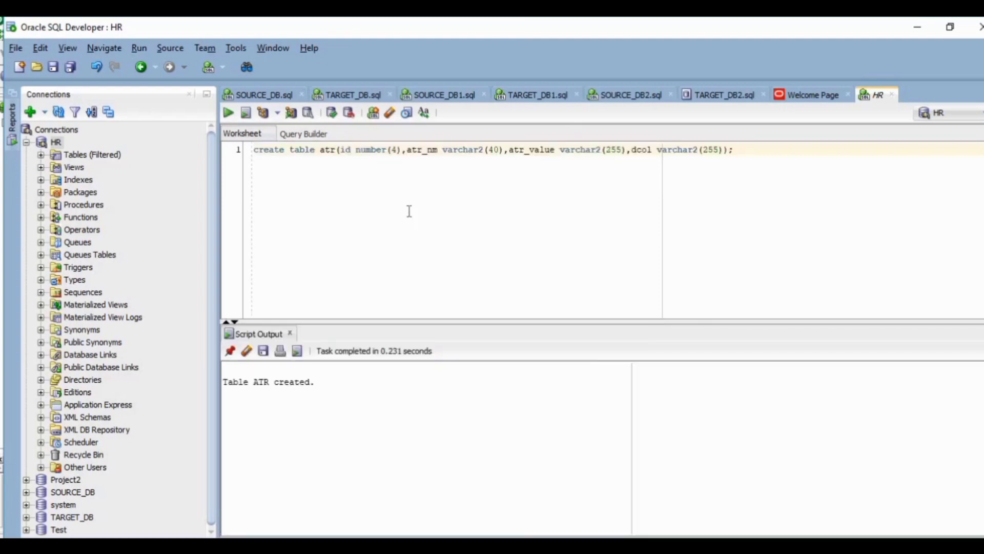
Step: Insert a row into the atr table with the values 1, 'purchaseFrom', 'dummy record' and an empty string
key("Return")
key("Return")
type("insert into atr values(1,")
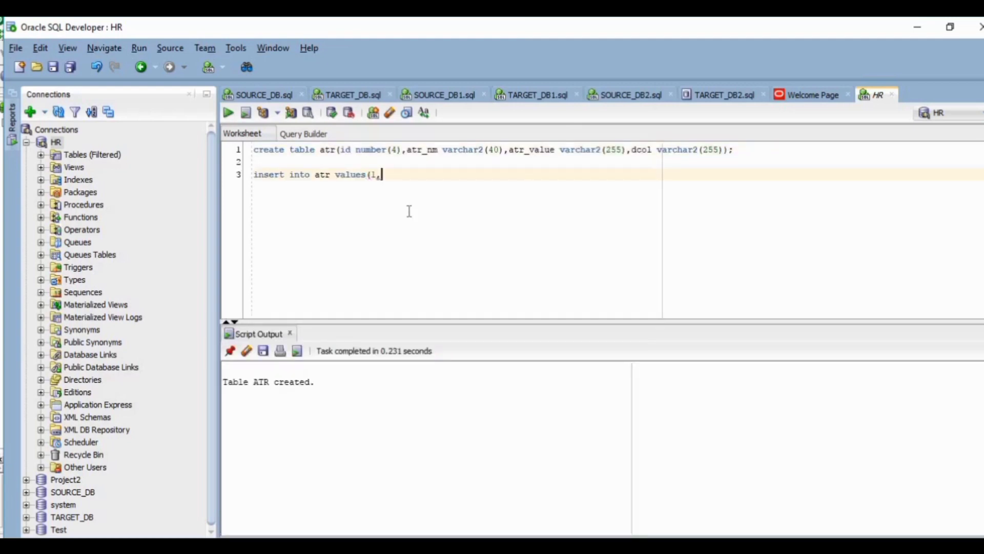
type("'purchaseFrom','dummy record','');")
key("ctrl+Return")
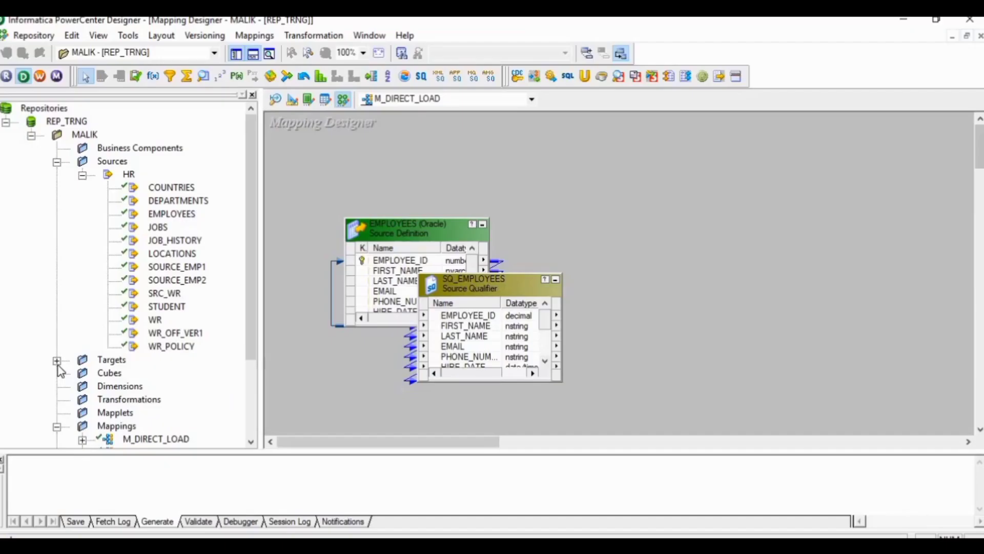
Step: Back in PowerCenter Designer, add the EMP target to the mapping and enlarge it to show all its columns
left_click(58, 360)
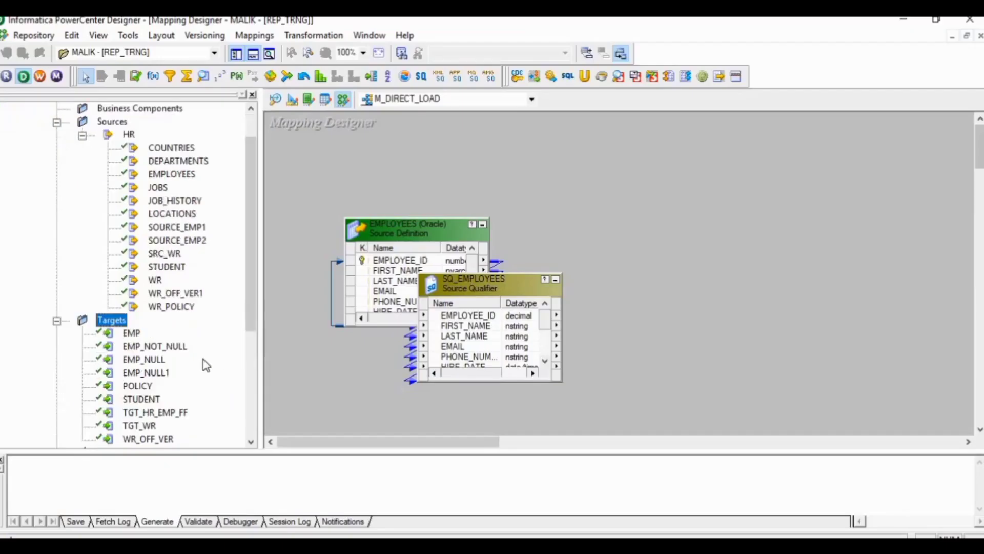
left_click(137, 337)
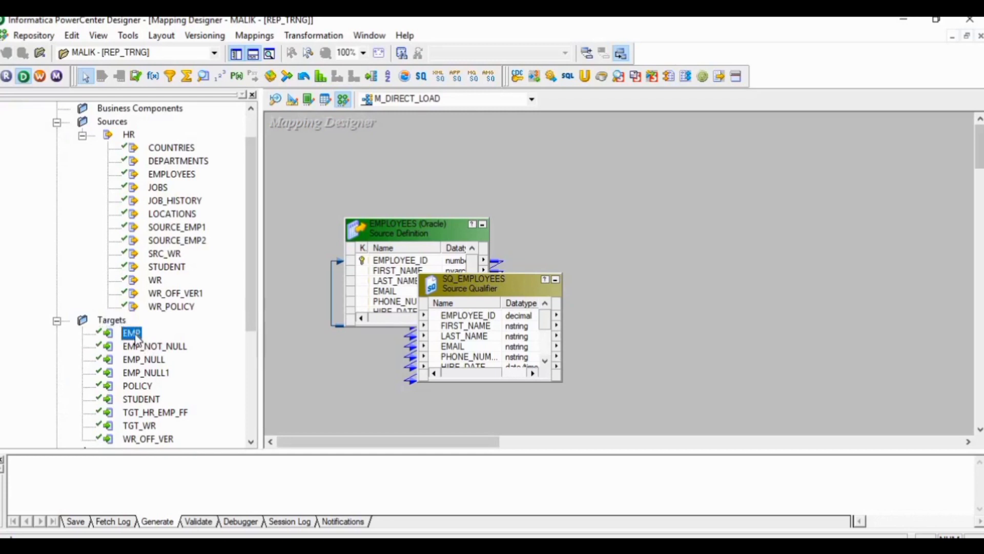
left_click_drag(136, 337, 830, 246)
left_click_drag(914, 398, 922, 390)
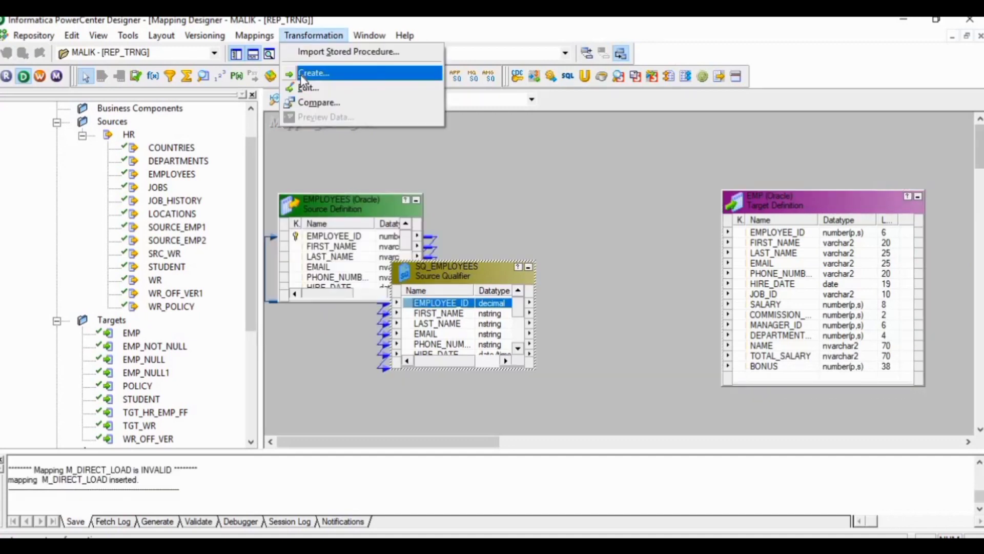
Step: Create an Expression transformation named EX_CAL and place it between the SQ_EMPLOYEES source qualifier and the EMP target
left_click(300, 75)
left_click(655, 264)
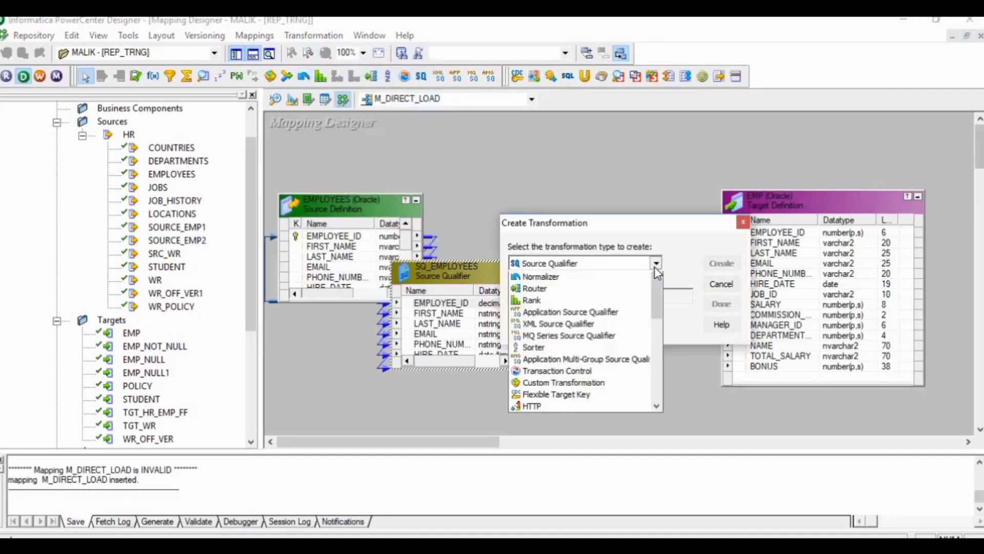
left_click(557, 304)
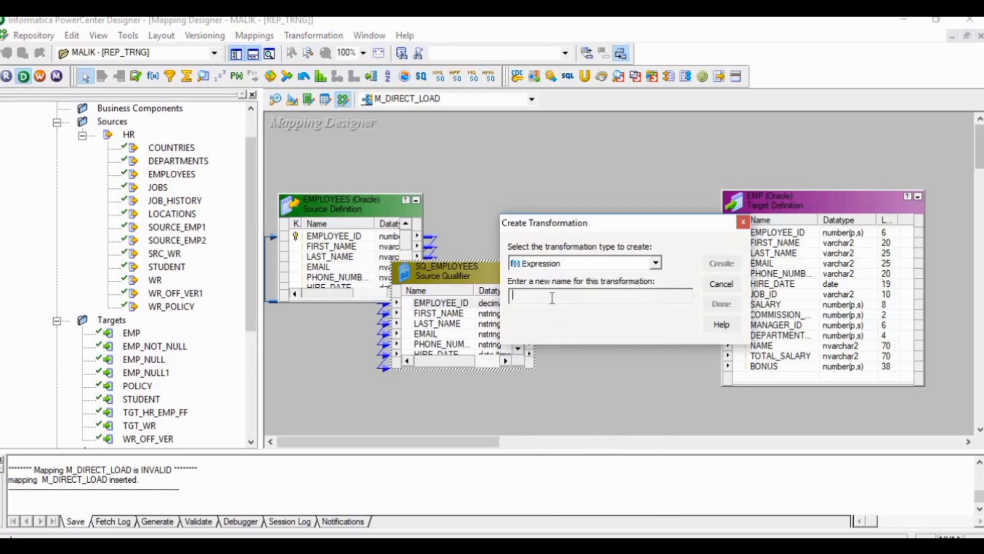
type("EX_CAL")
left_click(715, 264)
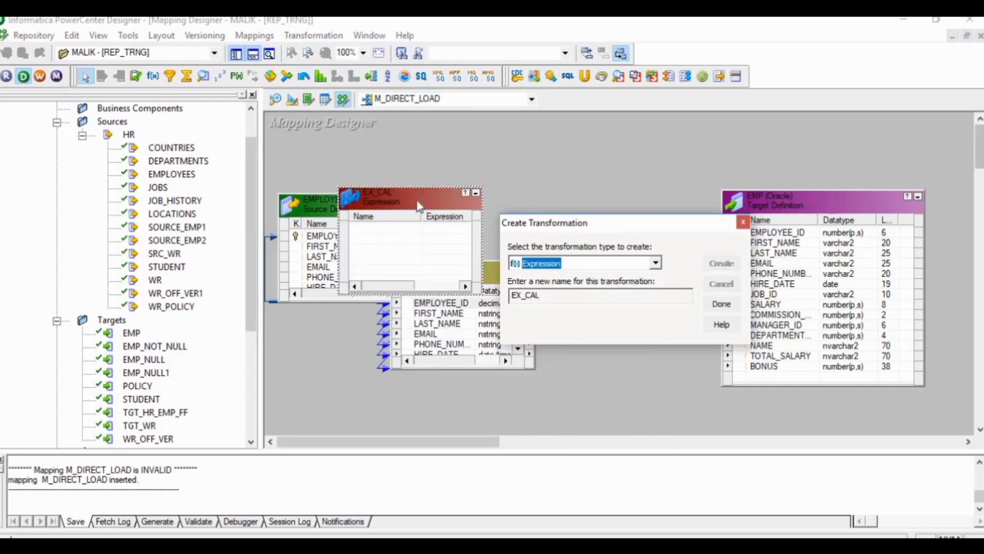
left_click(721, 307)
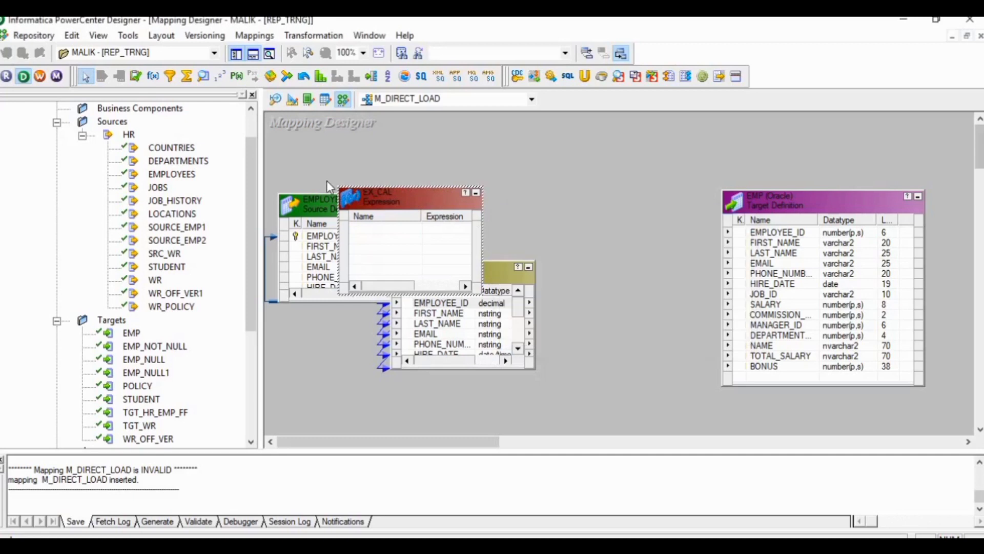
left_click_drag(837, 206, 881, 208)
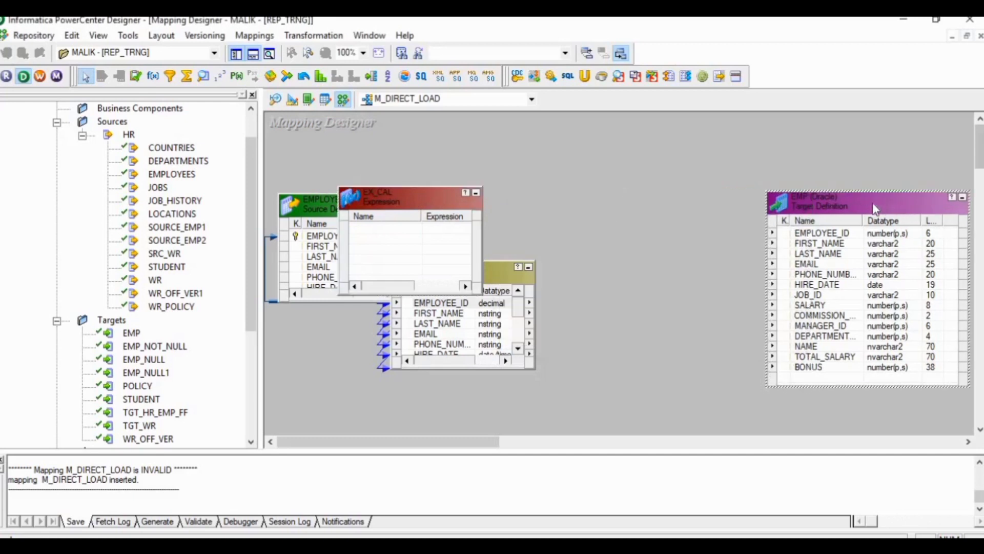
left_click_drag(396, 207, 617, 239)
Step: Link EMPLOYEE_ID, FIRST_NAME, LAST_NAME and the phone number port from SQ_EMPLOYEES to EX_CAL, and the first three on to EMP
left_click_drag(438, 303, 472, 326)
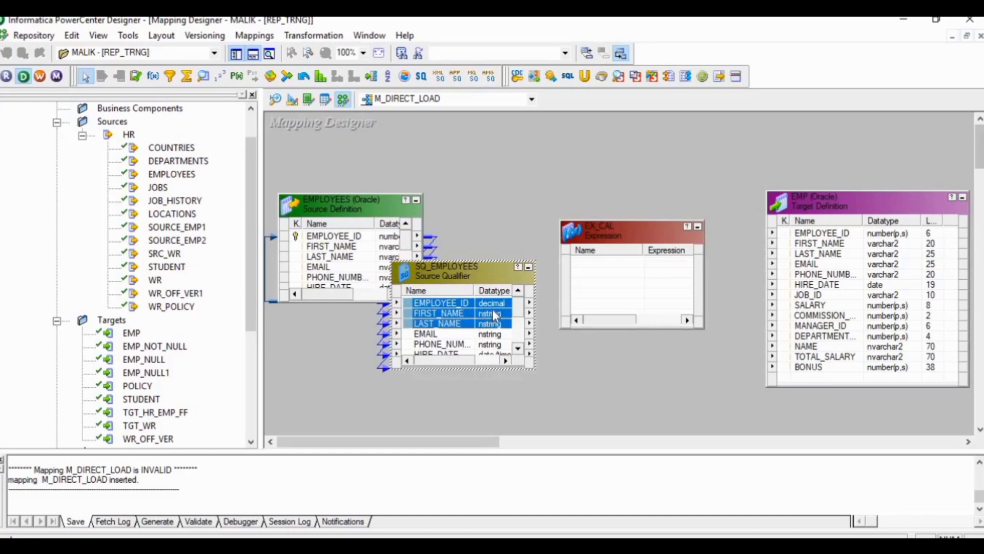
left_click_drag(495, 315, 586, 267)
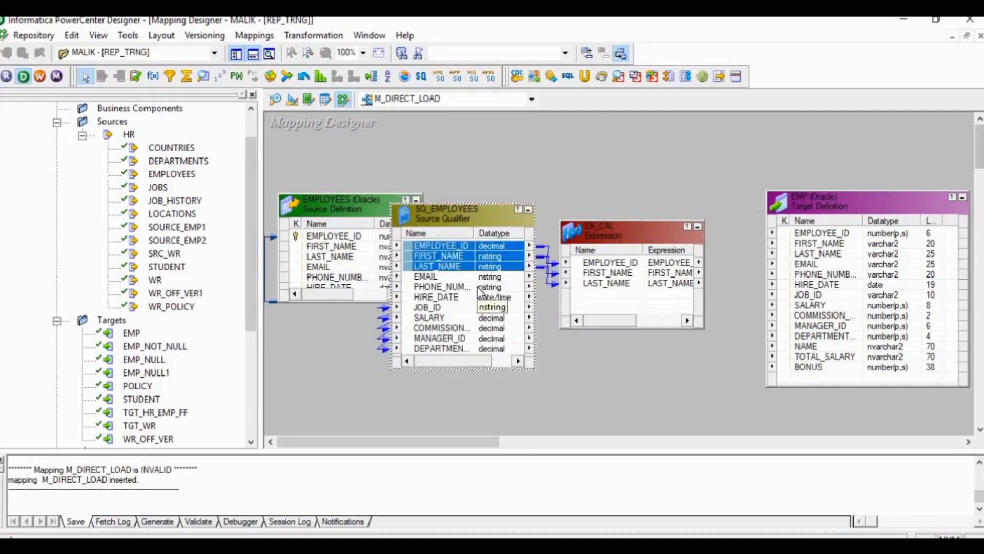
left_click_drag(478, 288, 588, 306)
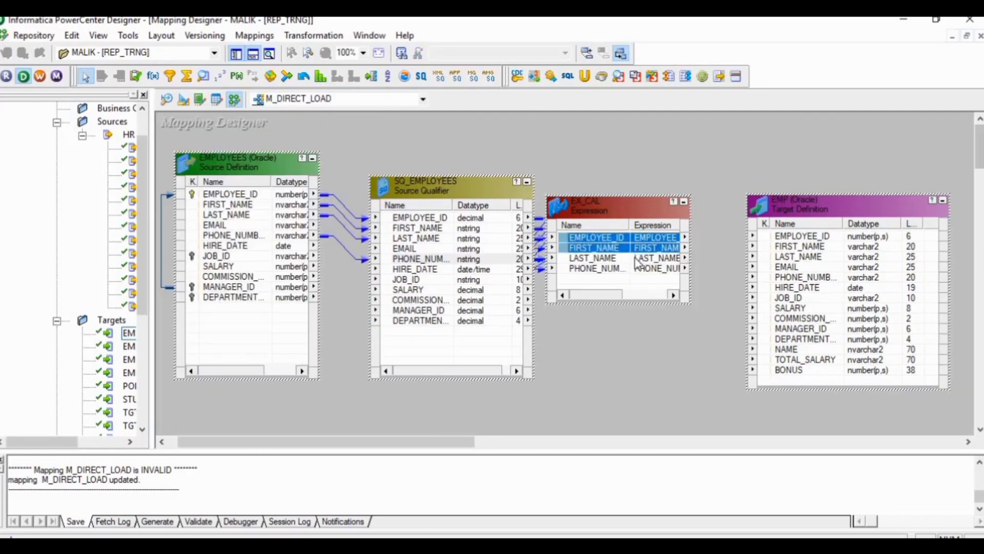
left_click(636, 258, "ctrl")
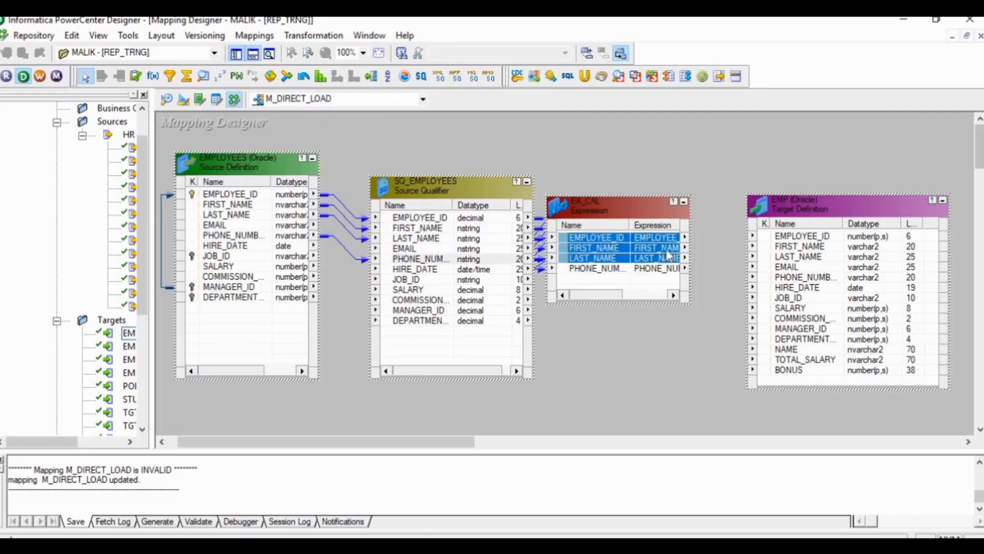
left_click_drag(673, 245, 771, 236)
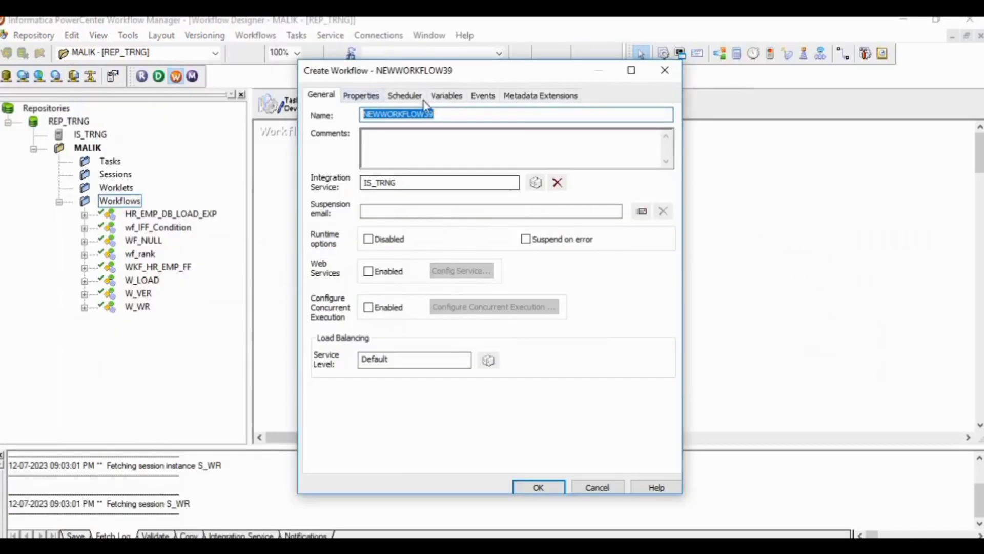
Step: In PowerCenter Workflow Manager, create a workflow named W_DIRECT_LOAD with the IS_TRNG integration service
key("BackSpace")
type("W_")
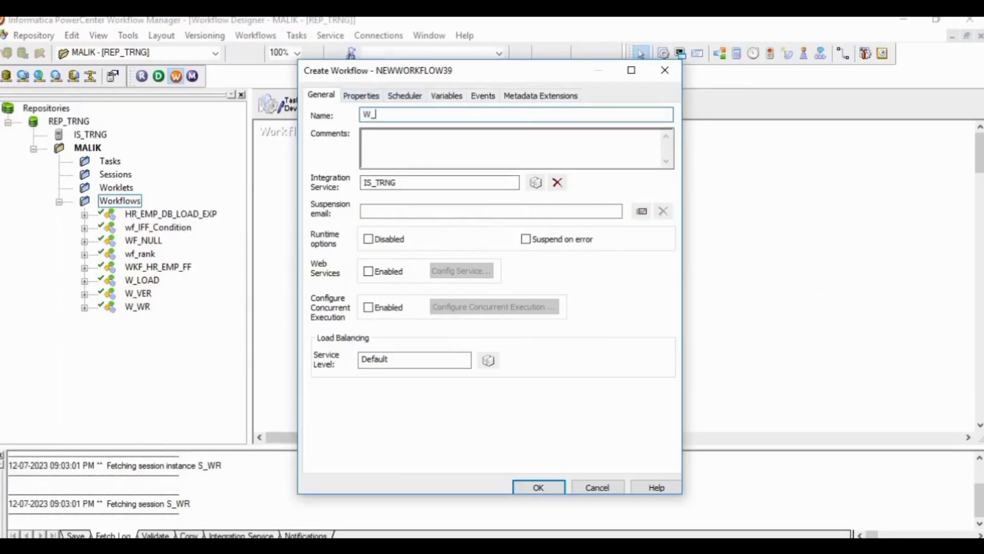
type("DIRECT_LOAD")
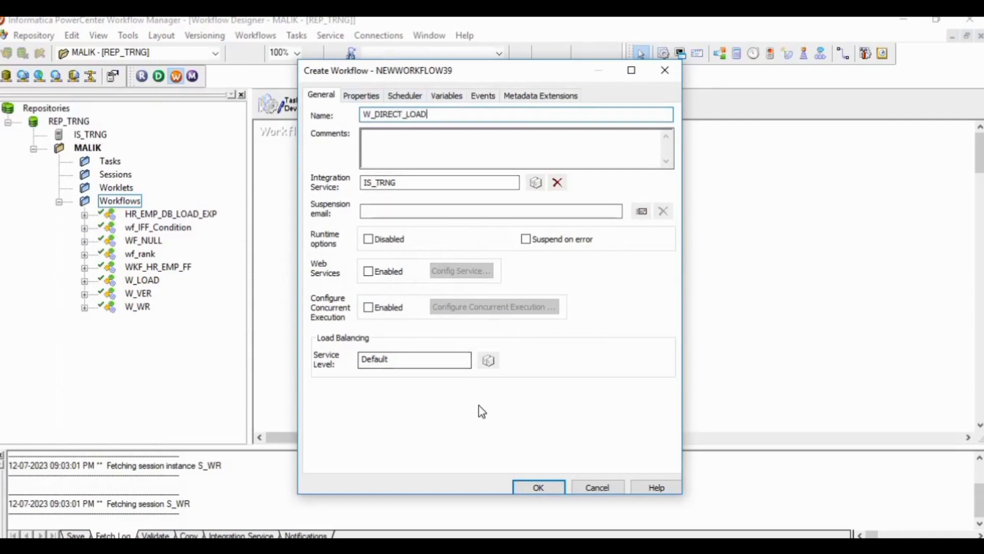
left_click(519, 484)
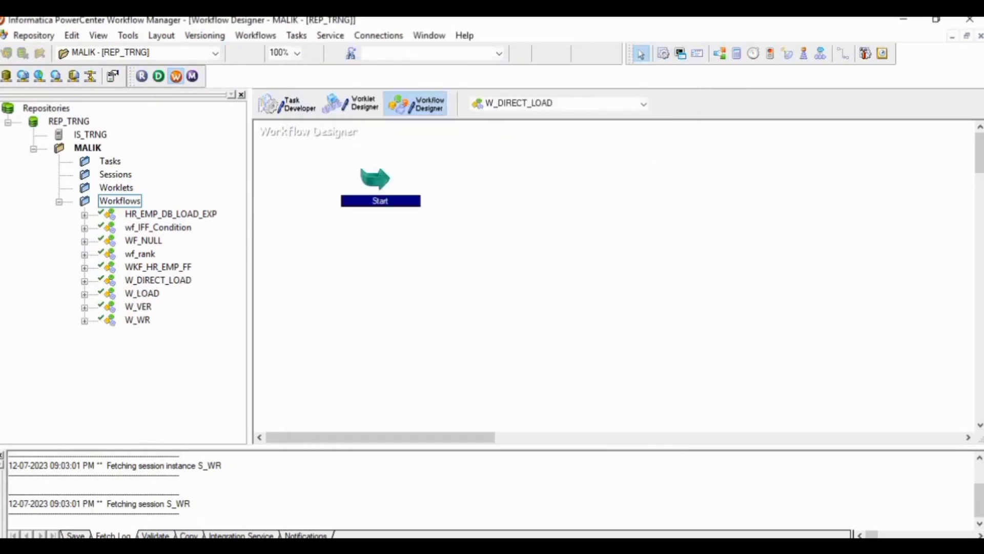
Step: Create a session task named S_DIRECT_LOAD for the M_DIRECT_LOAD mapping and place it beside the Start task
left_click(296, 35)
left_click(300, 50)
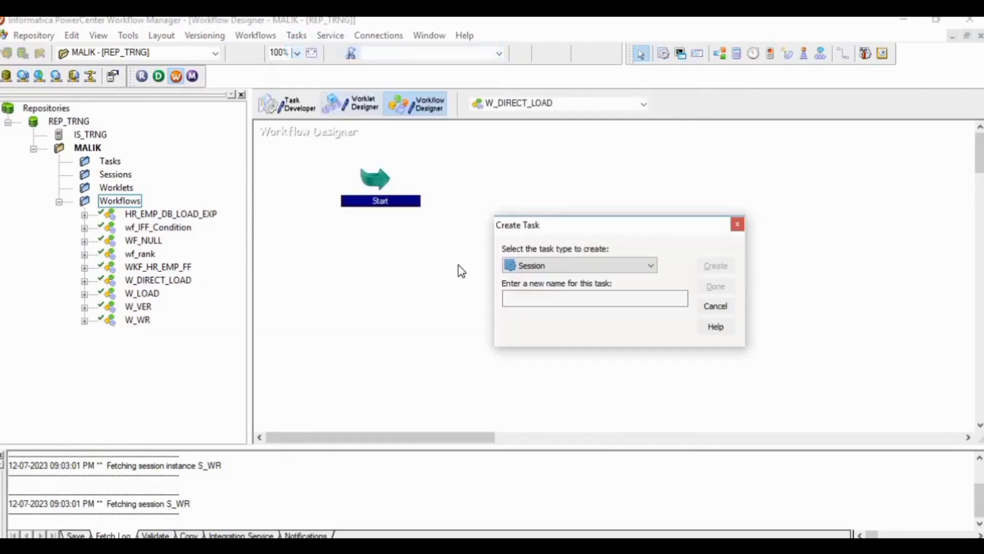
left_click(523, 297)
type("S_")
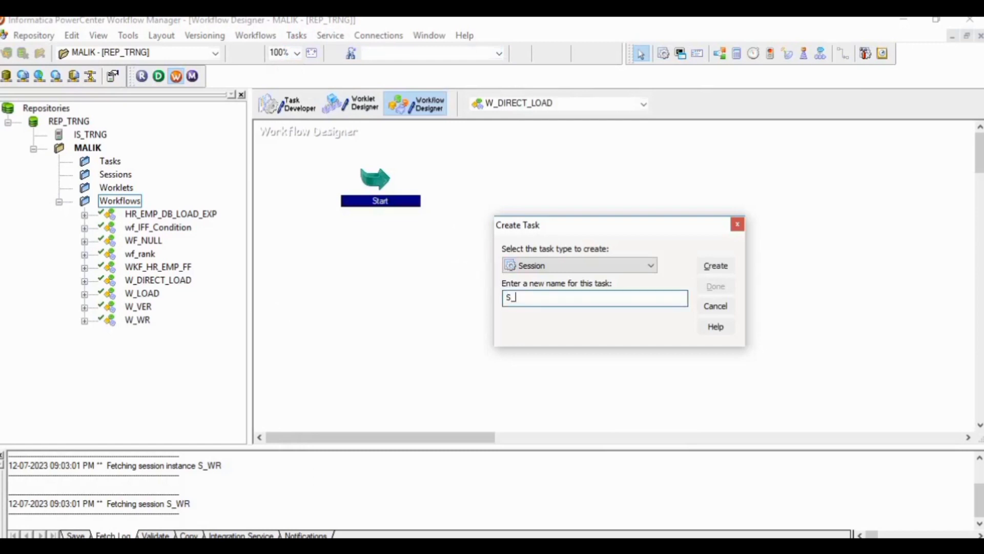
type("DIRECT_LOAD")
left_click(724, 266)
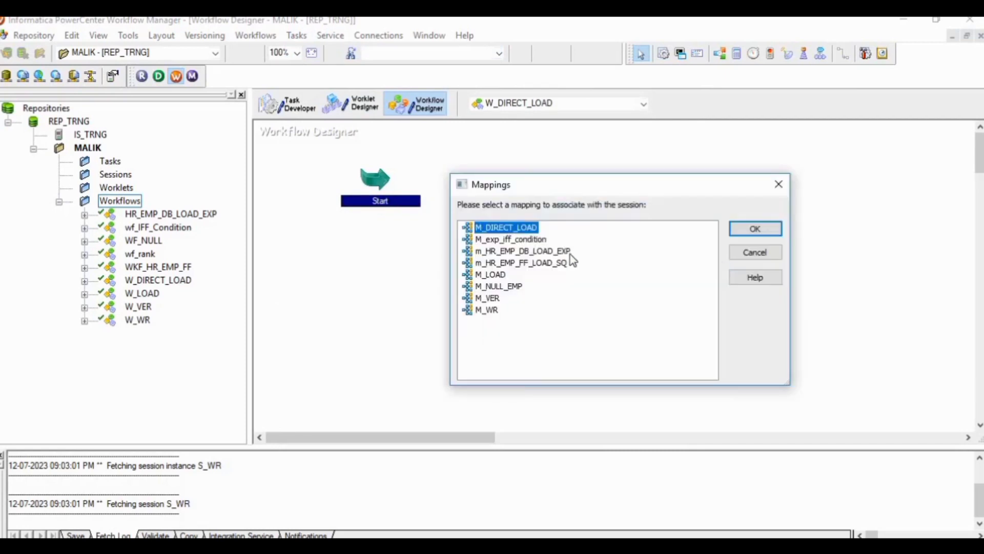
left_click(754, 230)
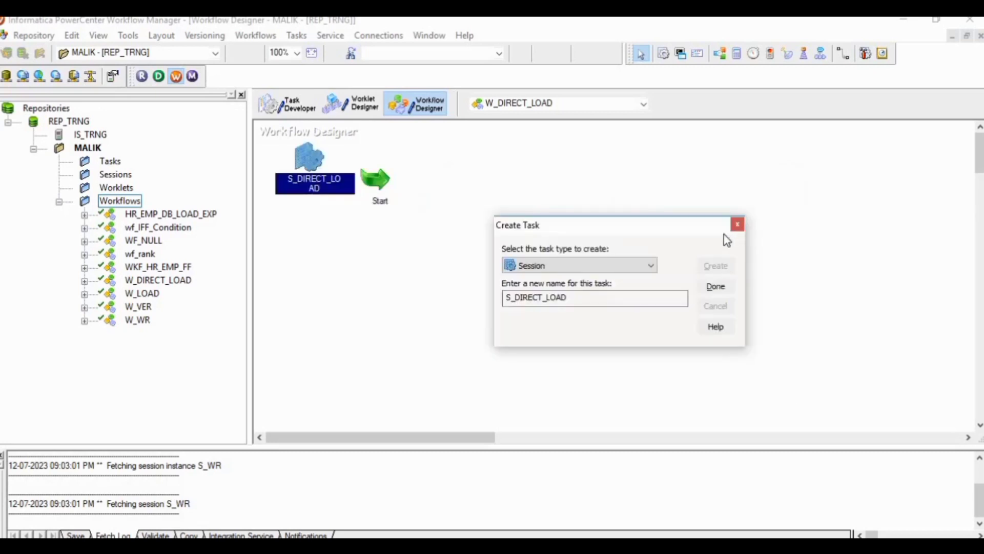
left_click(715, 285)
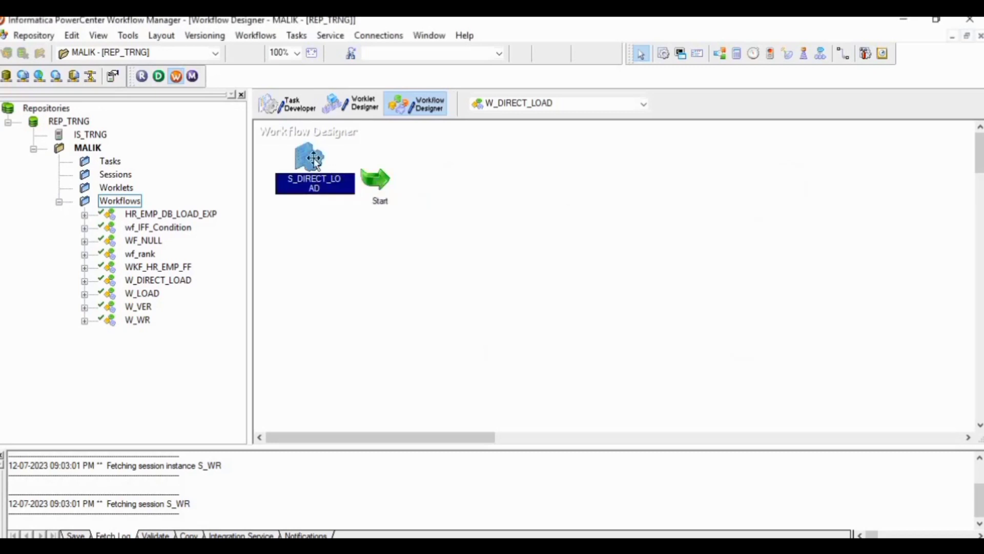
left_click_drag(305, 161, 509, 177)
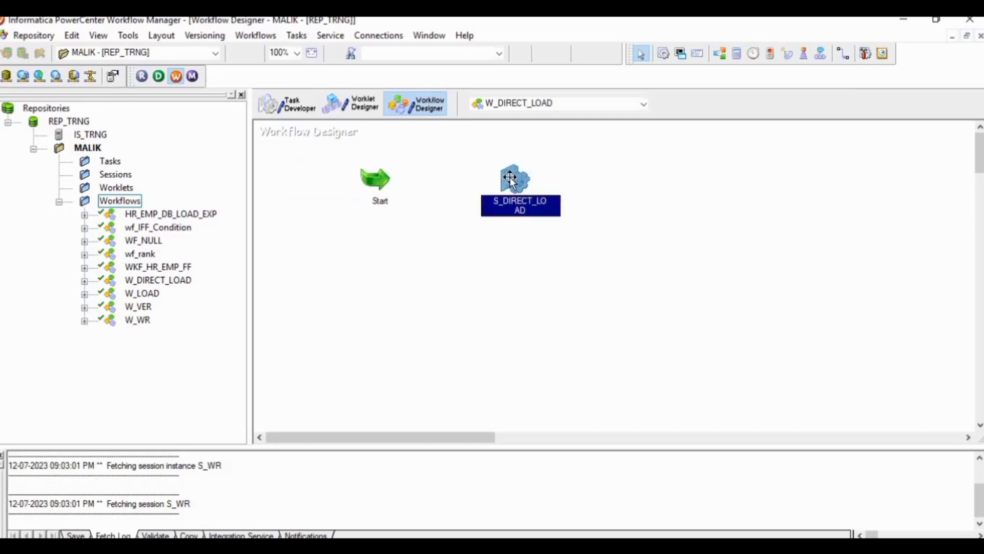
Step: Link the Start task to the S_DIRECT_LOAD session and save the W_DIRECT_LOAD workflow
left_click(843, 54)
left_click_drag(383, 175, 487, 187)
key("ctrl+s")
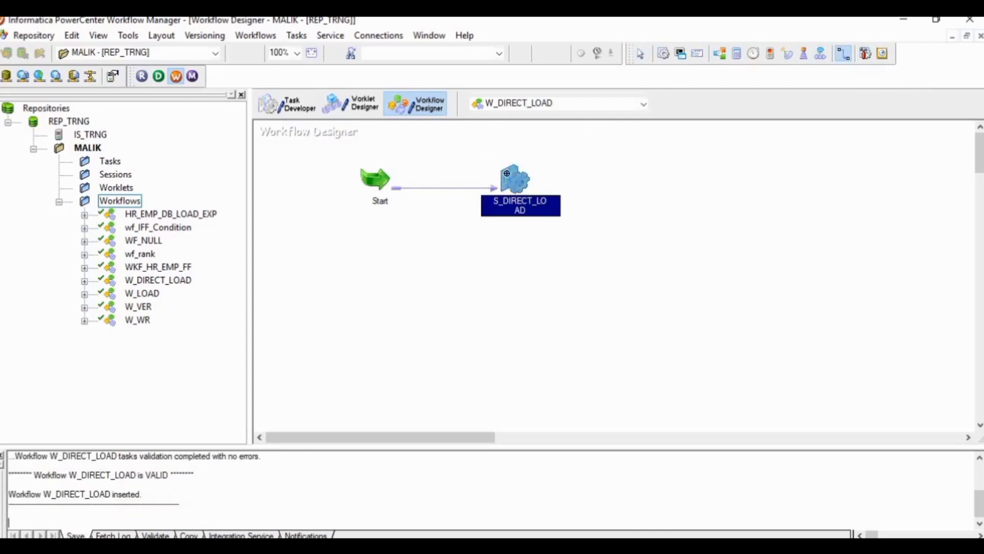
Step: Enable the truncate target table option for the EMP target in the S_DIRECT_LOAD session's mapping settings and apply it
double_click(509, 181)
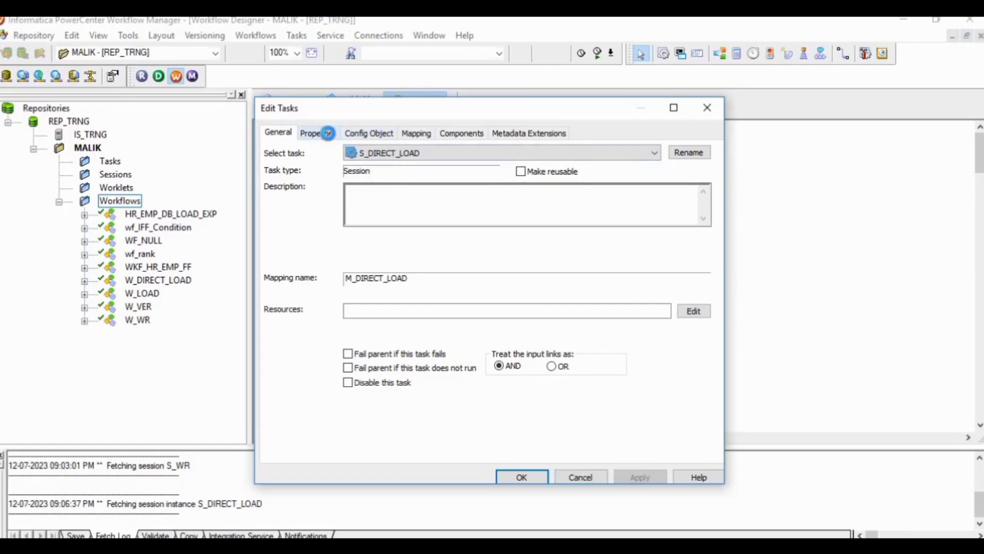
left_click(318, 132)
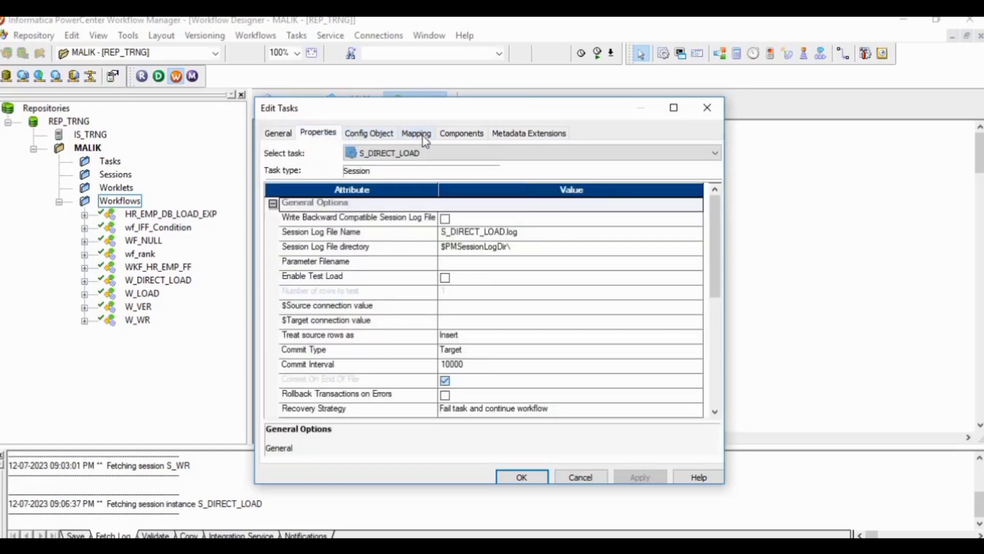
left_click(422, 135)
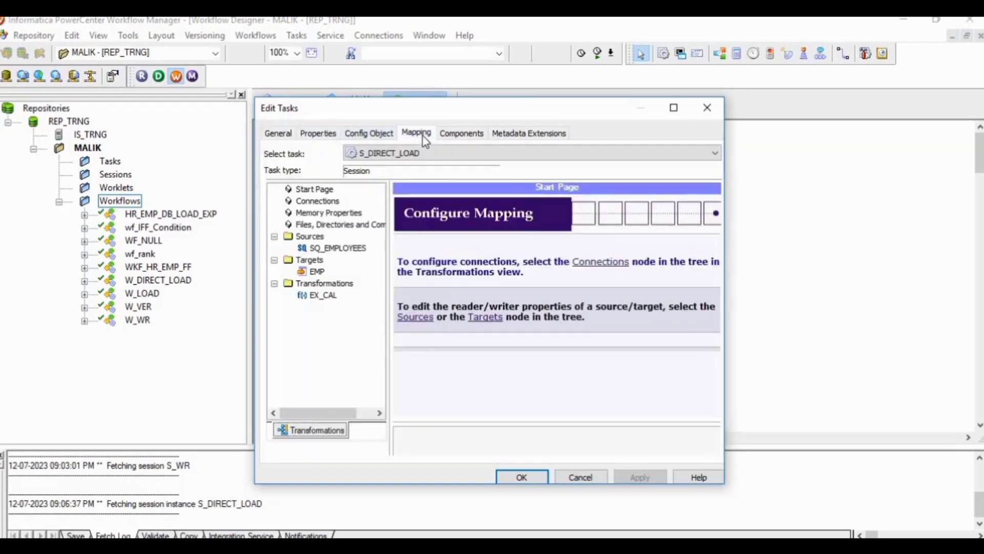
left_click(316, 271)
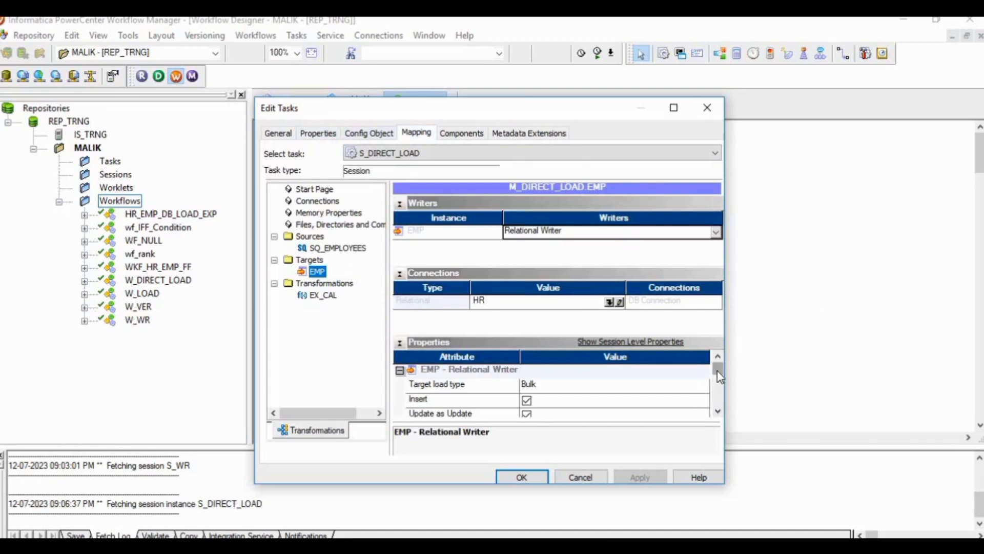
mouse_move(718, 370)
left_mouse_down()
mouse_move(717, 404)
mouse_move(719, 386)
left_mouse_up()
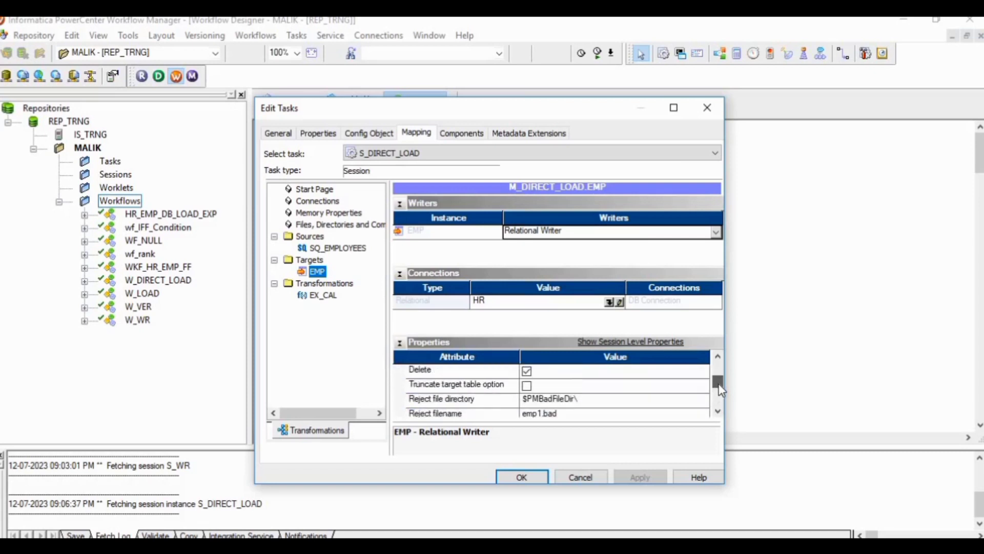
left_click(526, 385)
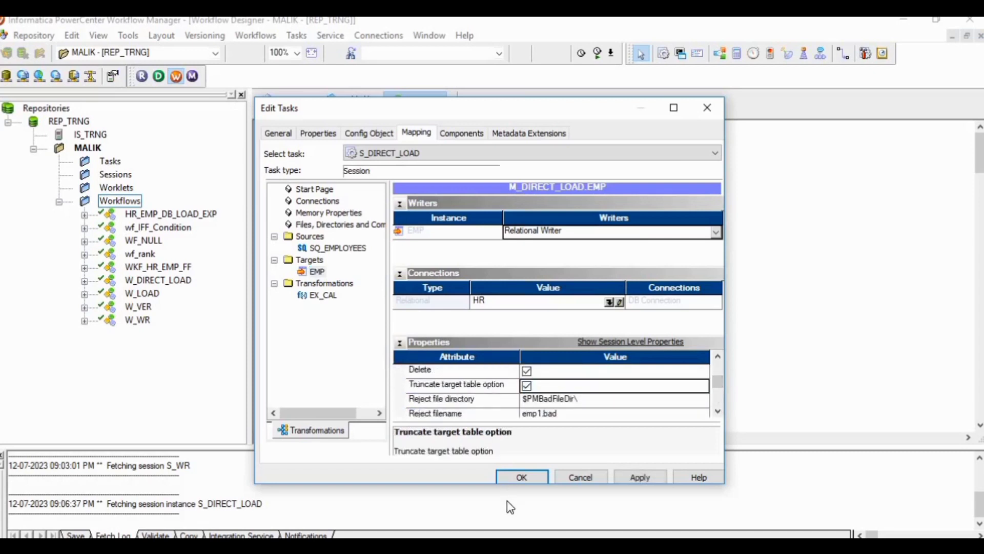
left_click(634, 478)
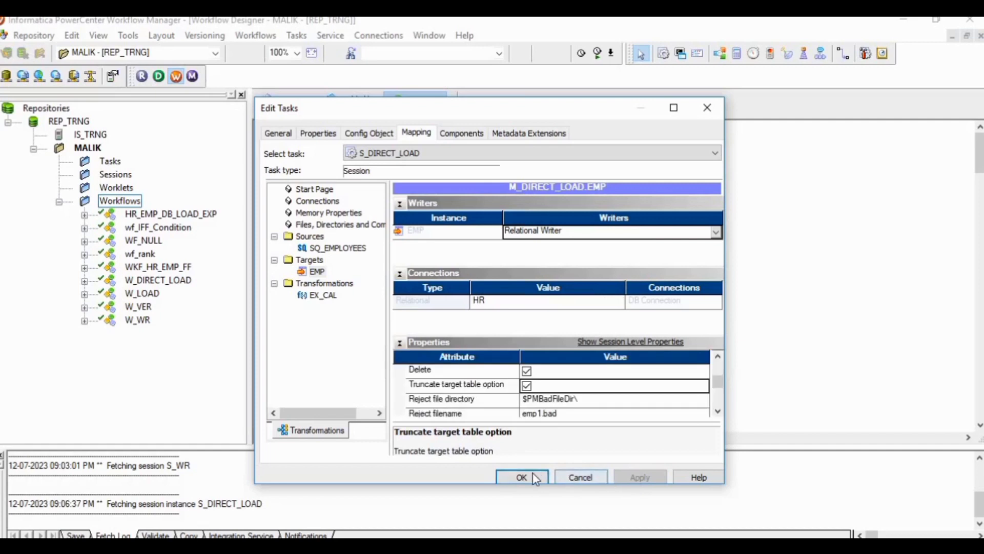
left_click(522, 477)
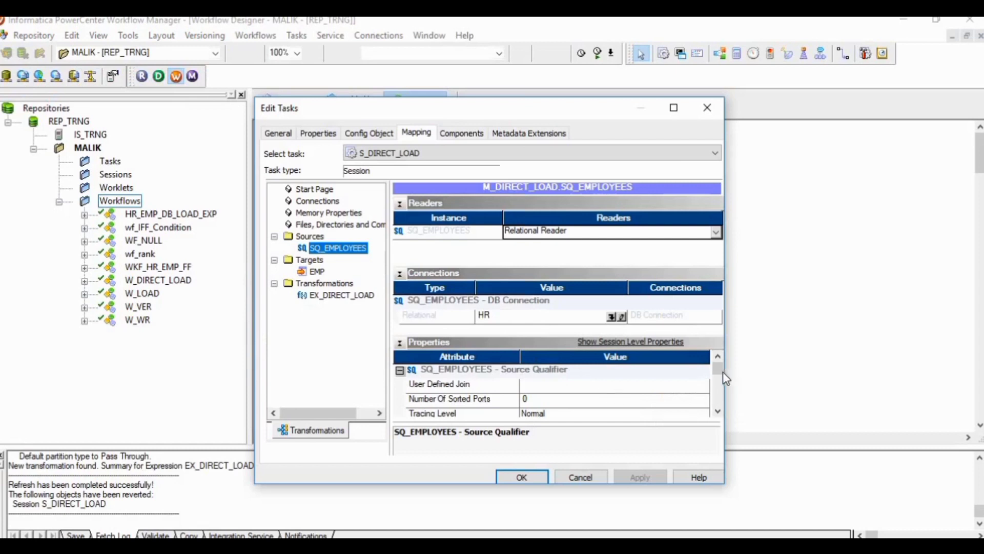
Step: Open the SQL Query attribute of the SQ_EMPLOYEES source in the S_DIRECT_LOAD session for editing
left_click_drag(723, 379, 722, 399)
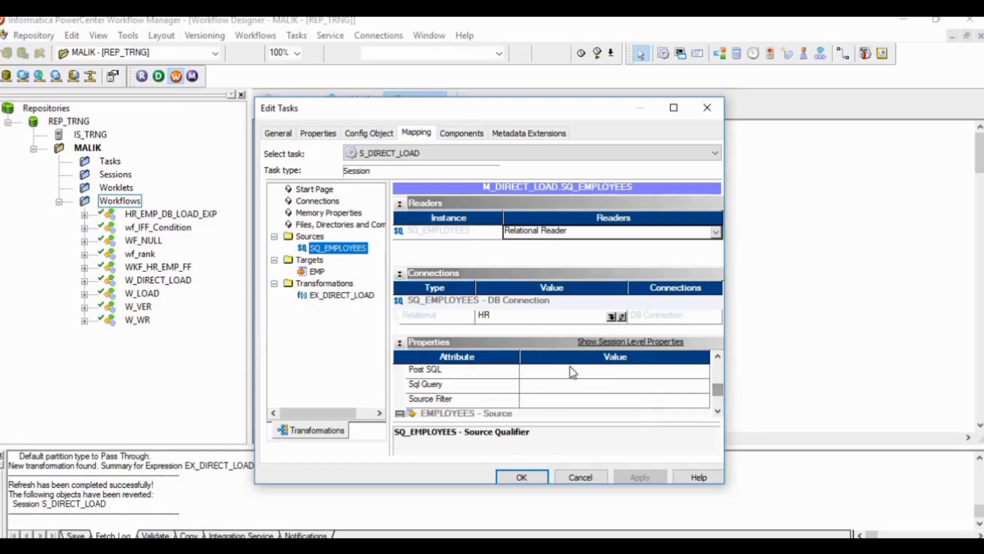
left_click(554, 386)
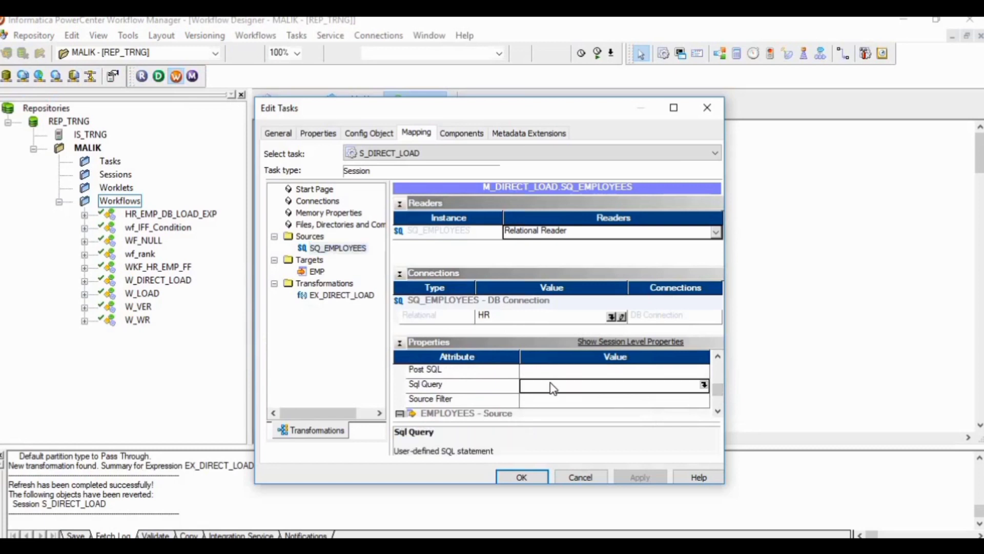
left_click(704, 385)
left_click(666, 356)
left_click(705, 385)
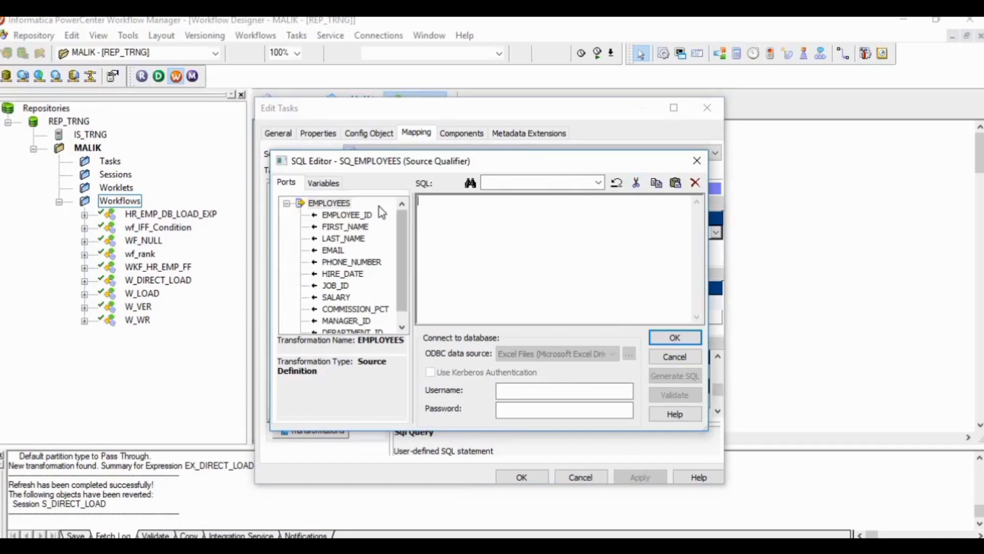
left_click(598, 183)
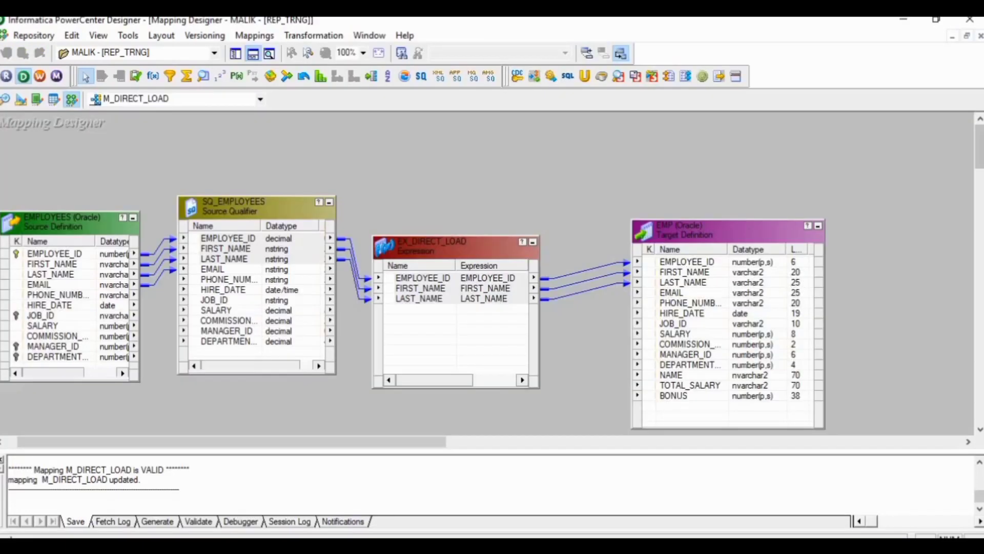
Step: In PowerCenter Designer, generate the default SQL query for the SQ_EMPLOYEES source qualifier in the M_DIRECT_LOAD mapping
double_click(238, 202)
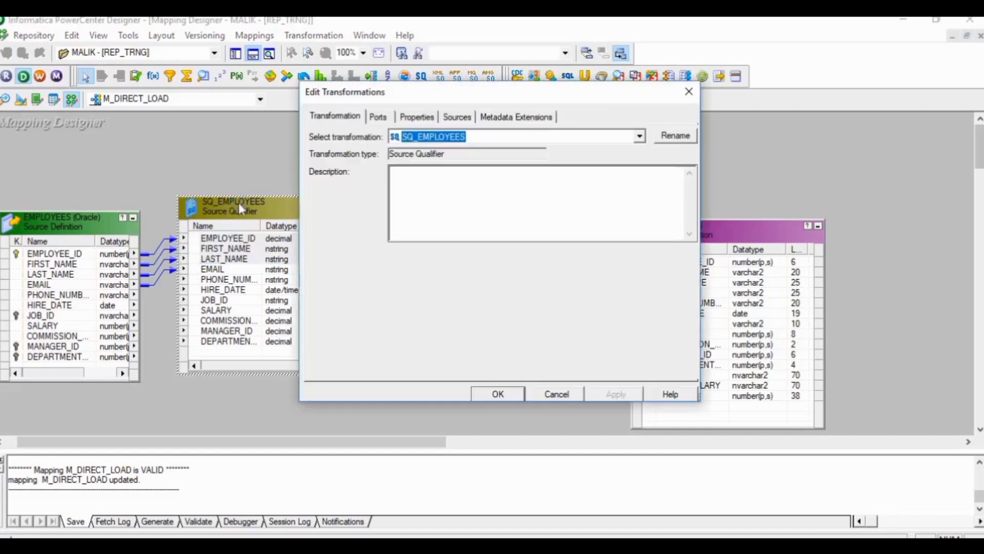
left_click(381, 119)
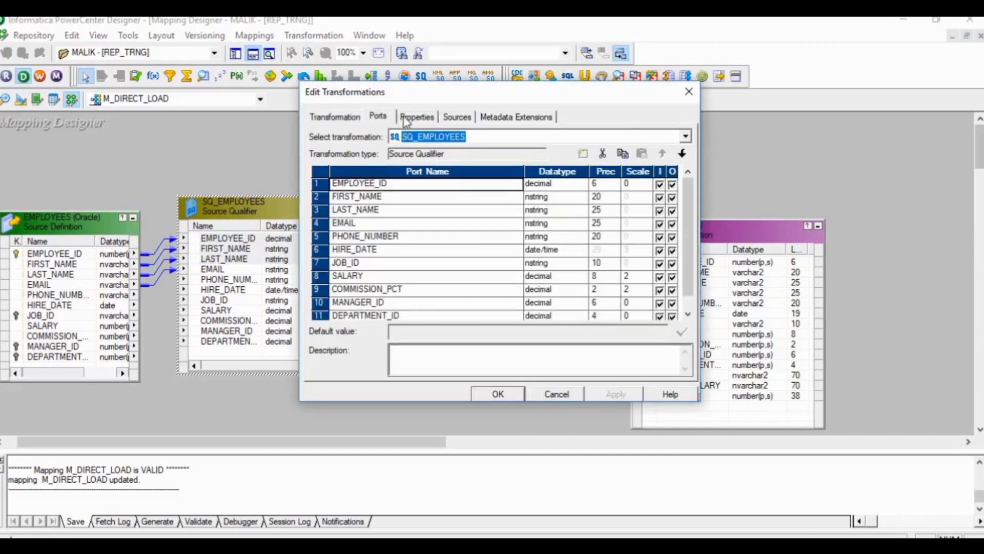
left_click(414, 117)
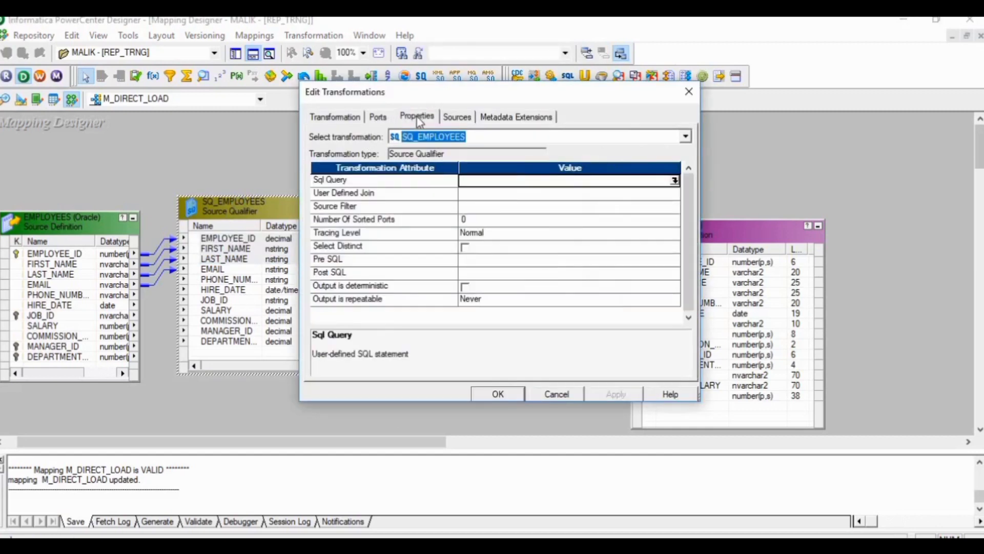
left_click(673, 181)
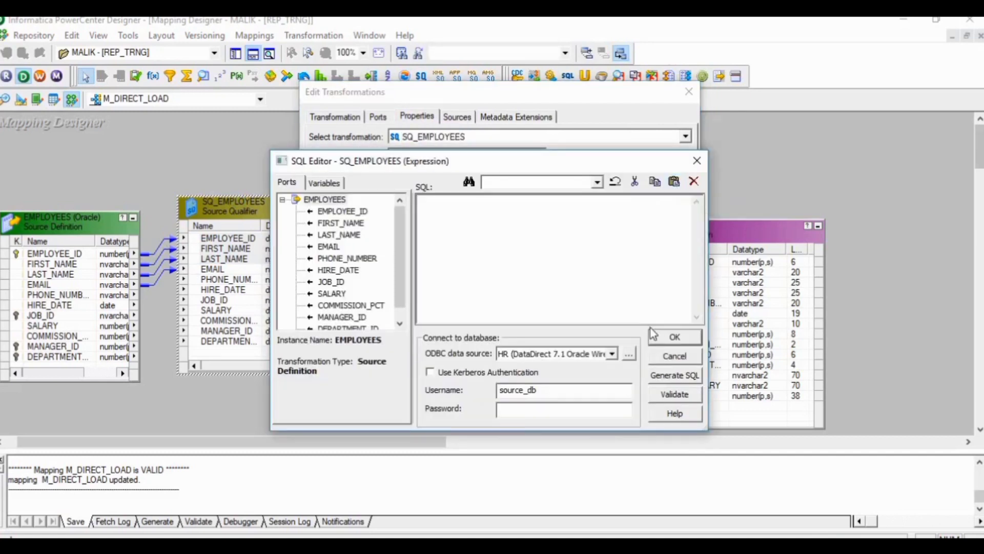
left_click(655, 380)
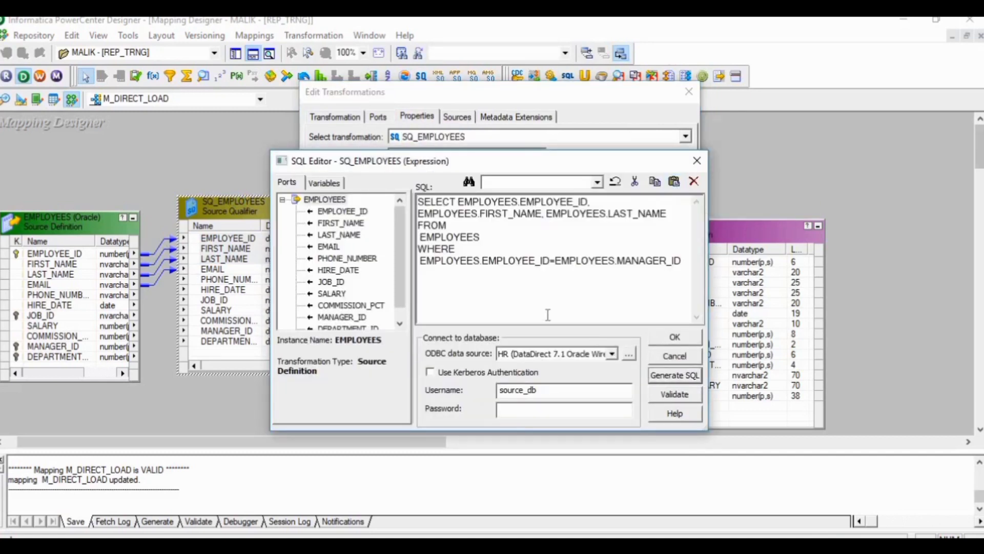
left_click(532, 301)
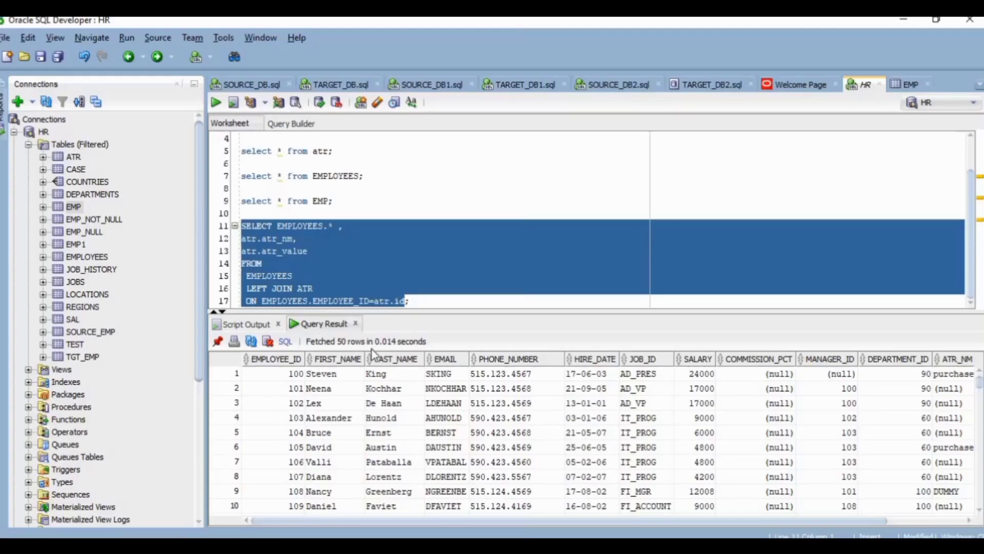
Step: In Oracle SQL Developer, count the rows returned by the EMPLOYEES left join ATR query and inspect its ATR_NM and ATR_VALUE columns
left_click(424, 301)
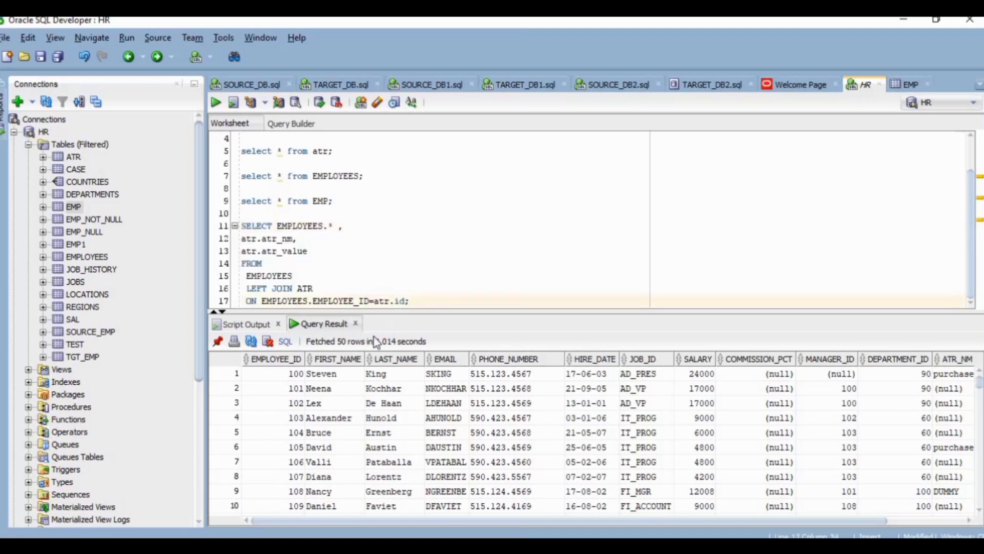
right_click(290, 379)
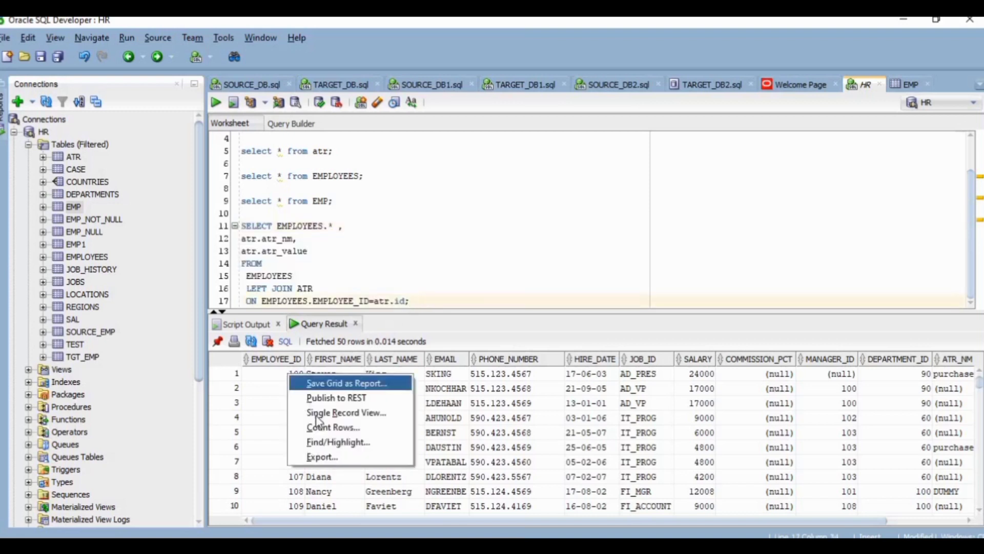
left_click(307, 429)
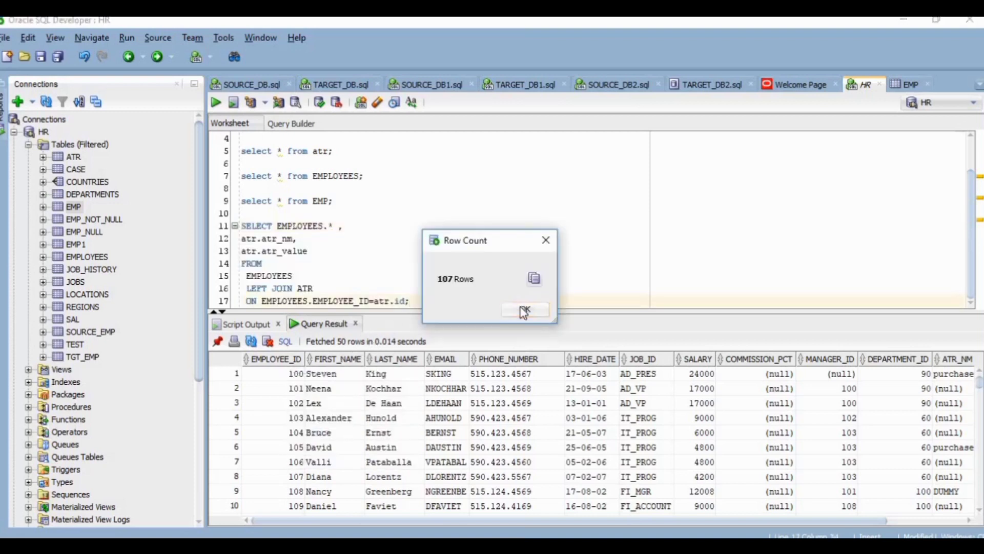
left_click(522, 308)
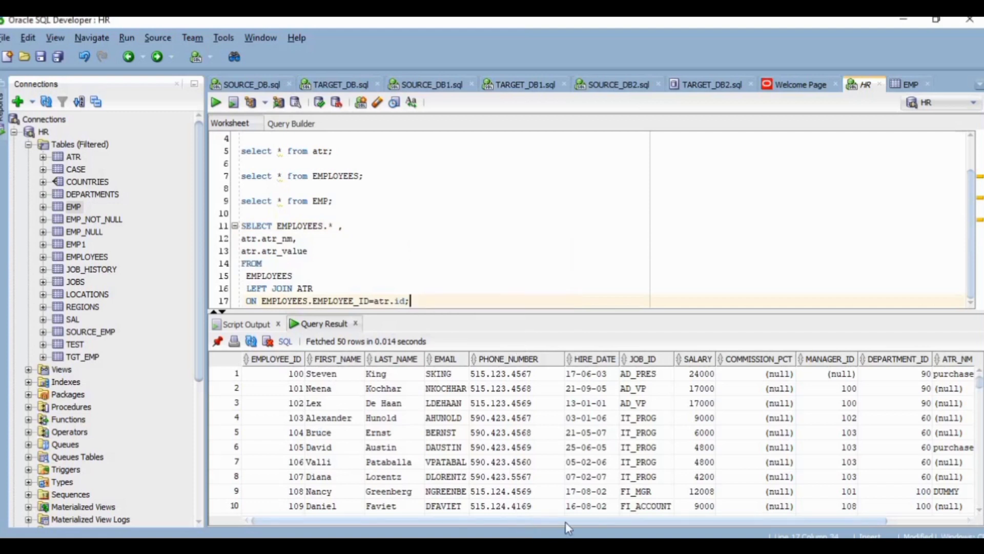
left_click_drag(564, 521, 641, 521)
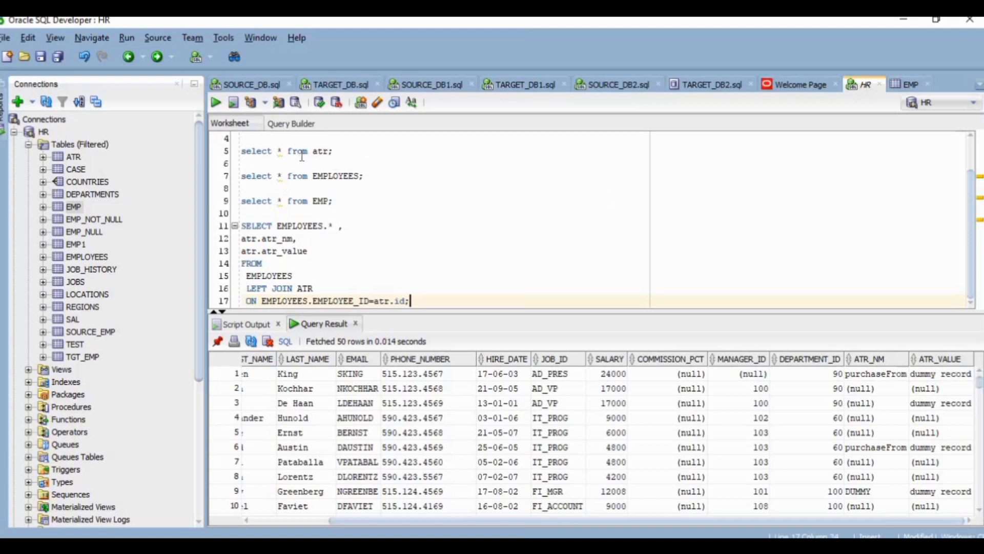
Step: Run the query select * from atr to view the contents of the ATR table
left_click(336, 152)
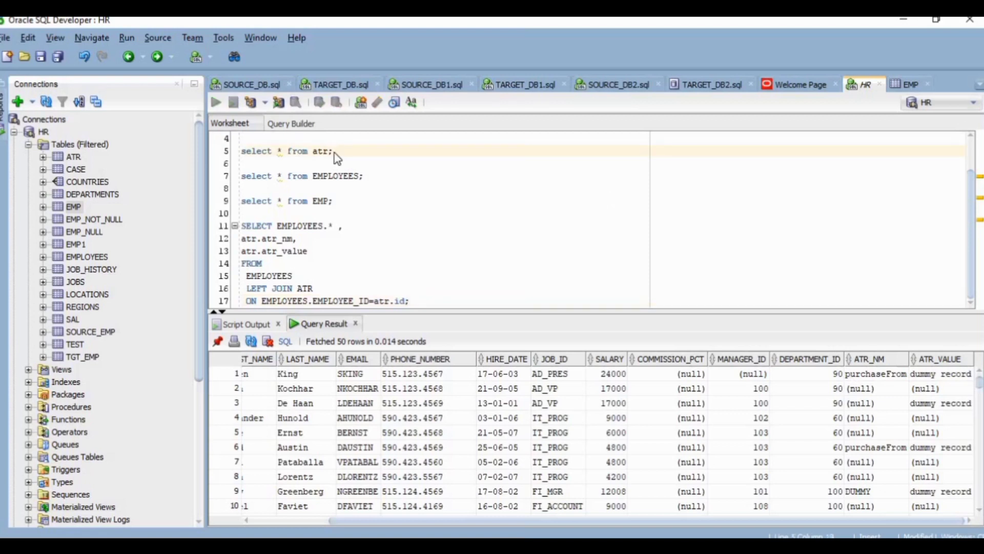
triple_click(337, 157)
key("ctrl+Return")
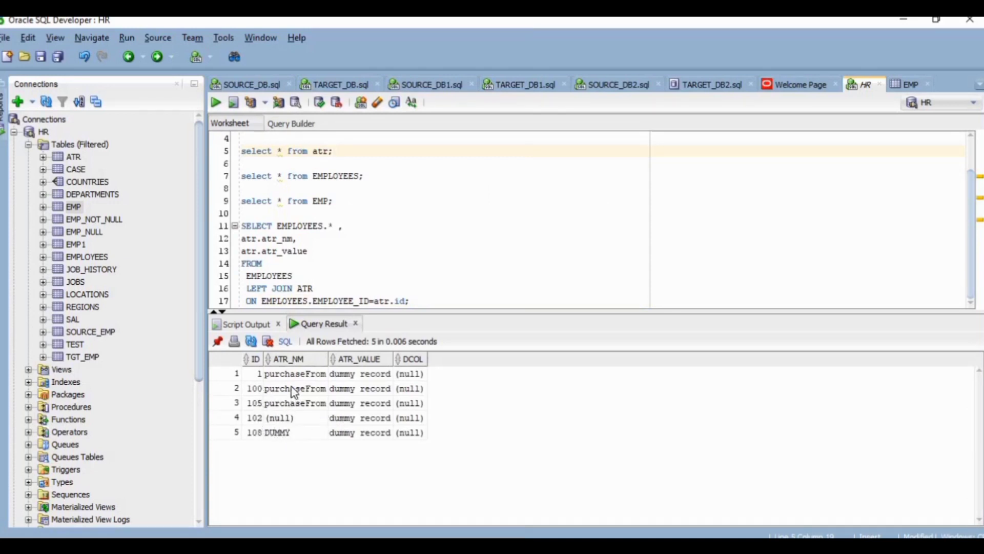
Step: Rerun the EMPLOYEES left join ATR query and examine the attribute columns in its result
left_click(416, 301)
key("ctrl+Return")
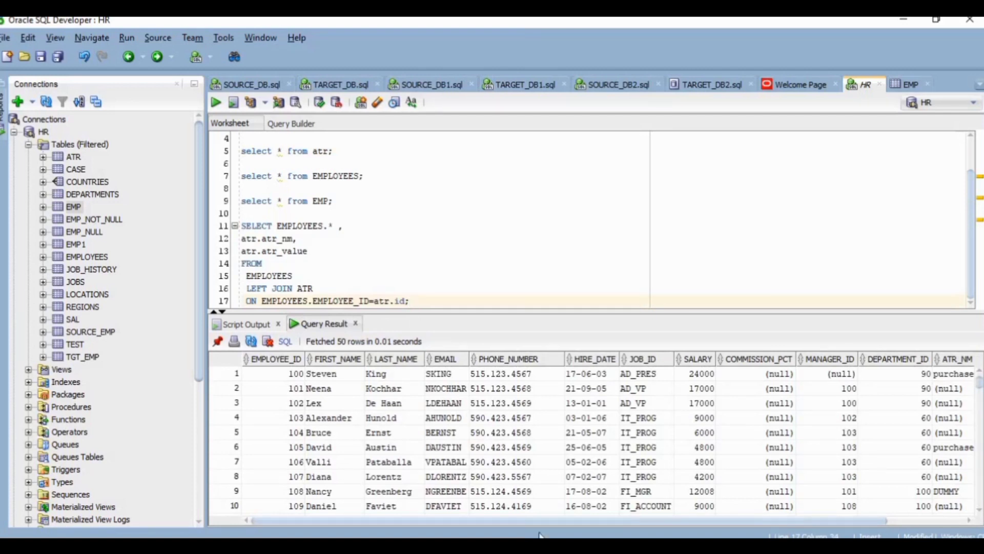
left_click_drag(567, 520, 645, 522)
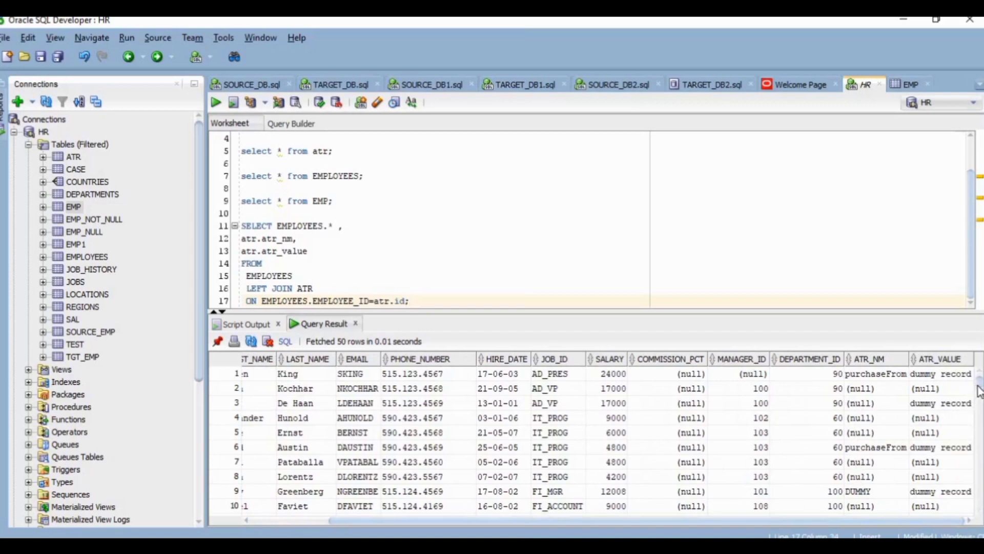
mouse_move(979, 385)
left_mouse_down()
mouse_move(979, 402)
mouse_move(980, 382)
left_mouse_up()
left_click_drag(706, 523, 623, 523)
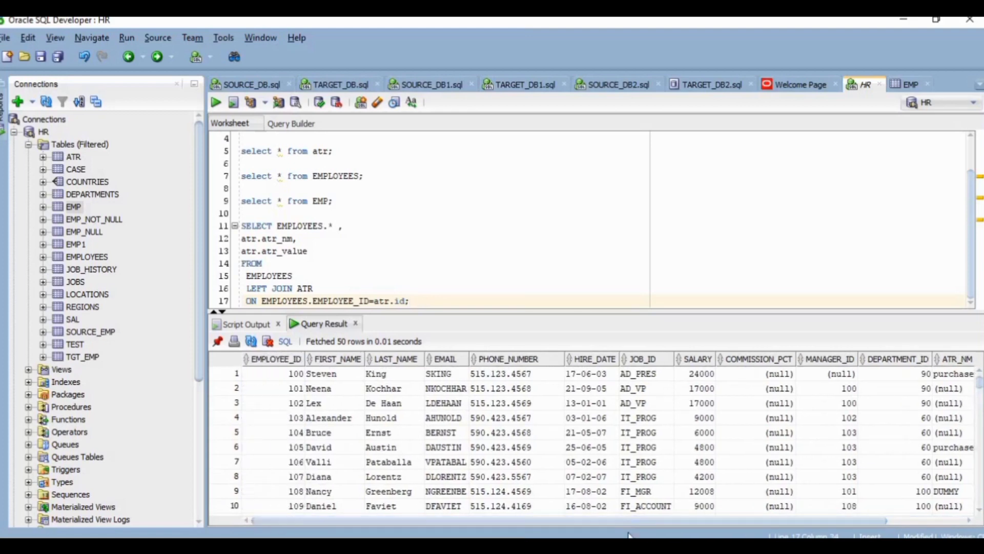
Step: In Notepad++, copy the SELECT EMPLOYEES.* query that left joins ATR on EMPLOYEES.EMPLOYEE_ID=atr.id
key("alt+Tab")
left_click_drag(225, 264, 45, 199)
right_click(45, 199)
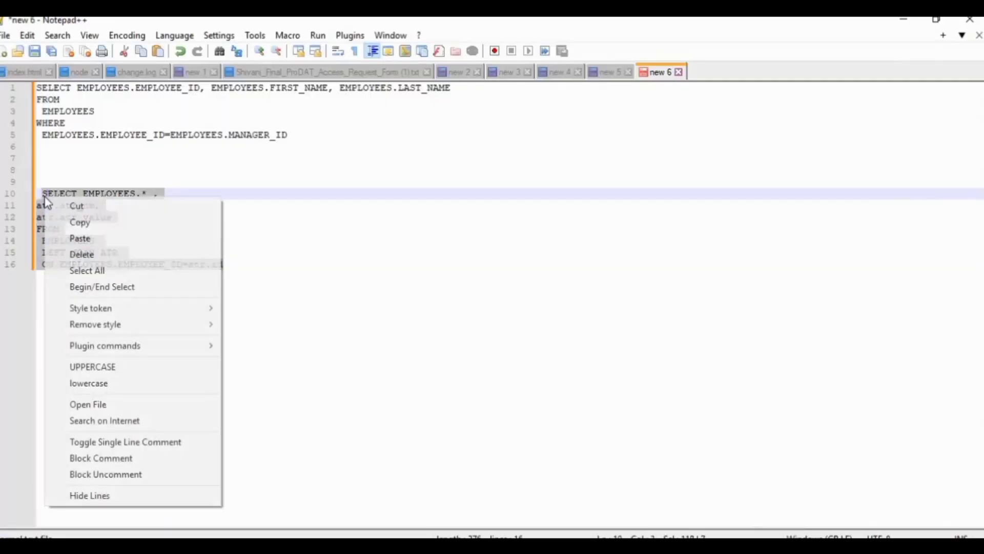
left_click(76, 223)
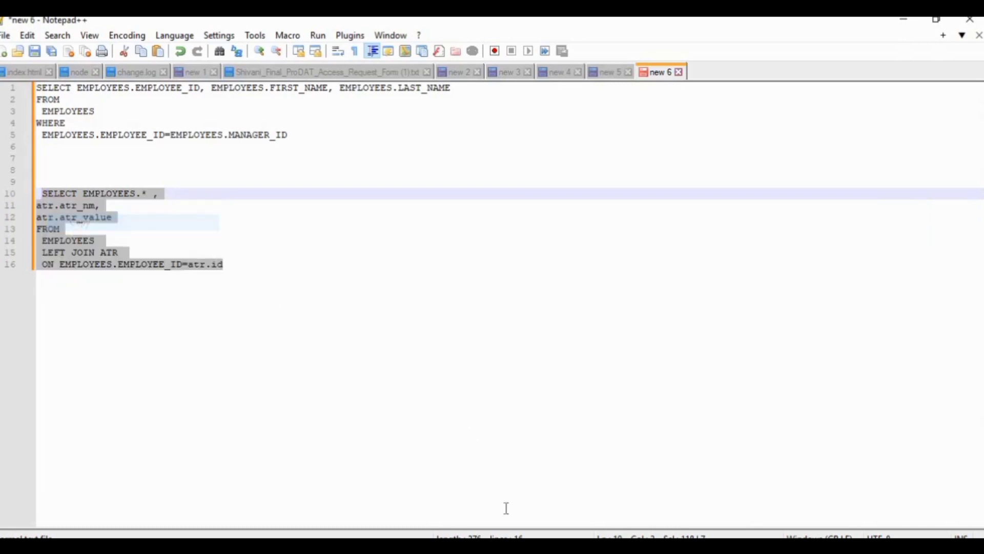
Step: In Workflow Manager, open the SQL Query override of SQ_EMPLOYEES in the S_DIRECT_LOAD session's mapping properties
key("alt+Tab")
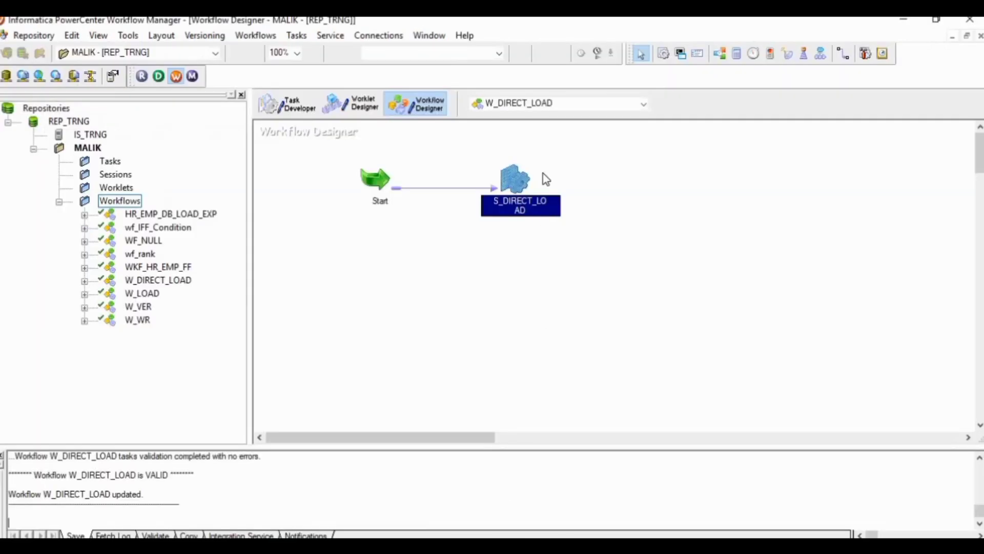
double_click(514, 179)
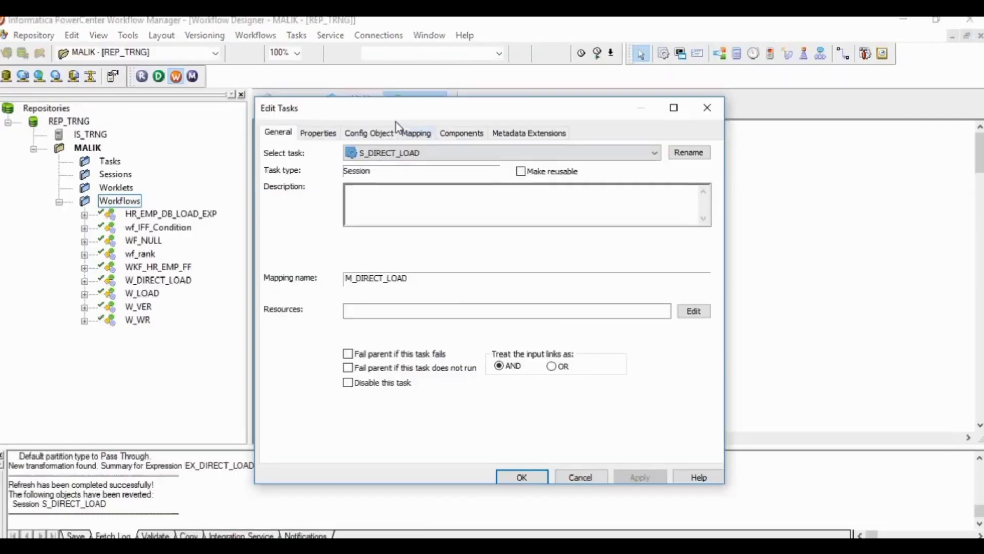
left_click(415, 134)
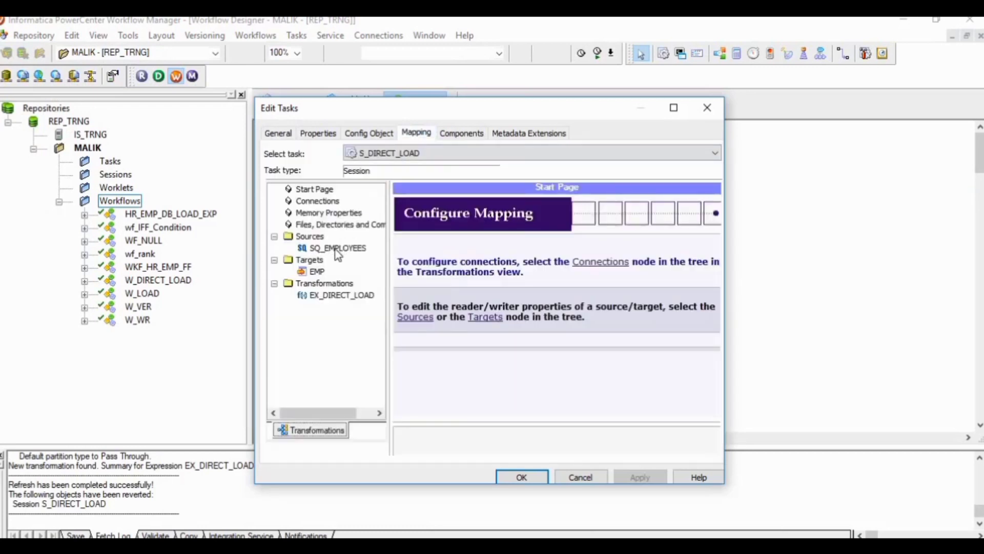
left_click(336, 249)
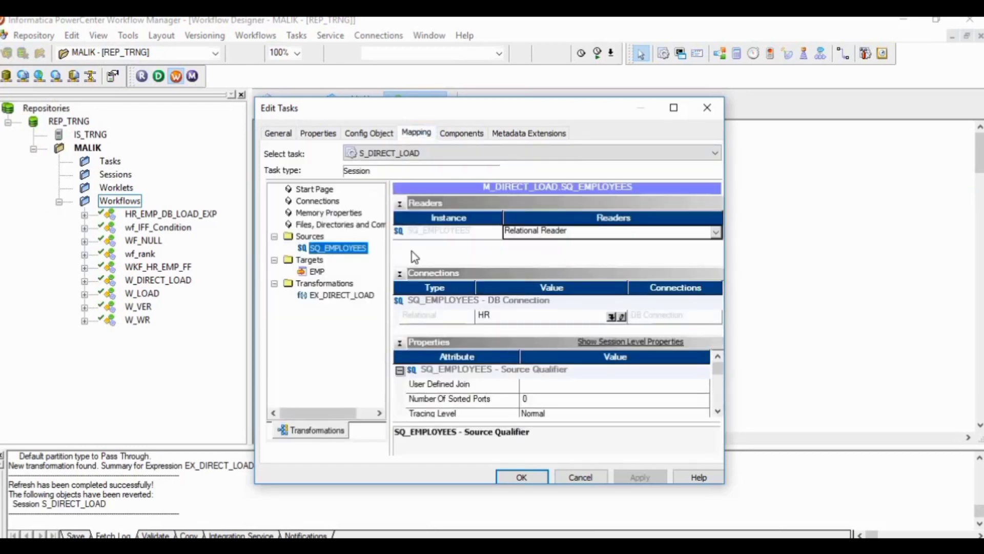
left_click(401, 204)
left_click(399, 218)
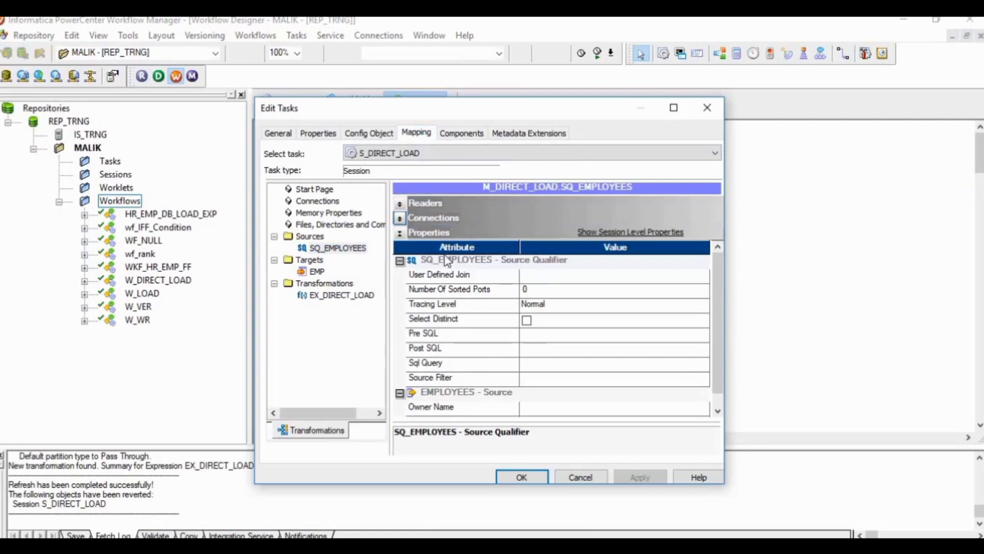
left_click(566, 365)
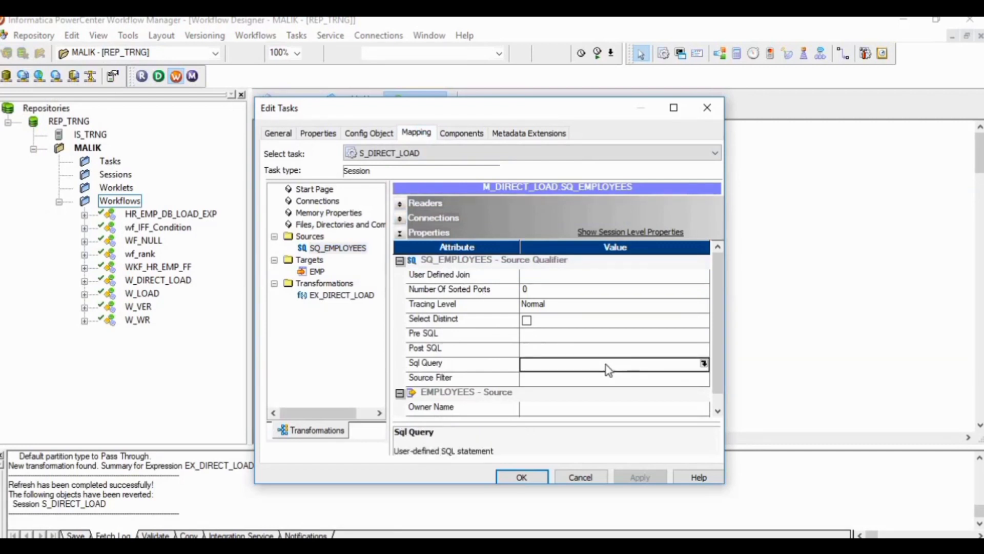
left_click(704, 364)
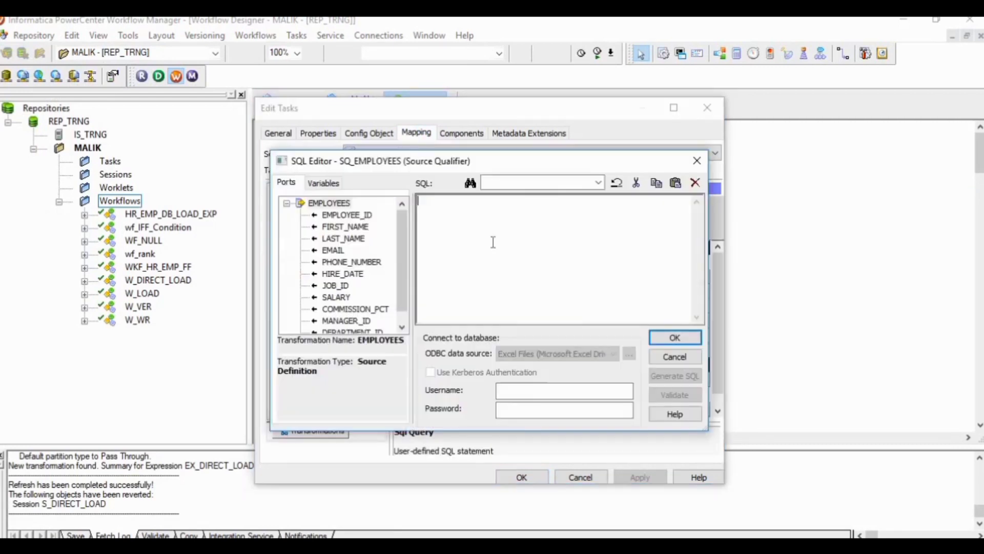
Step: Paste the copied EMPLOYEES left join ATR query as the SQL override, apply it to the session and save the workflow
right_click(459, 225)
left_click(492, 289)
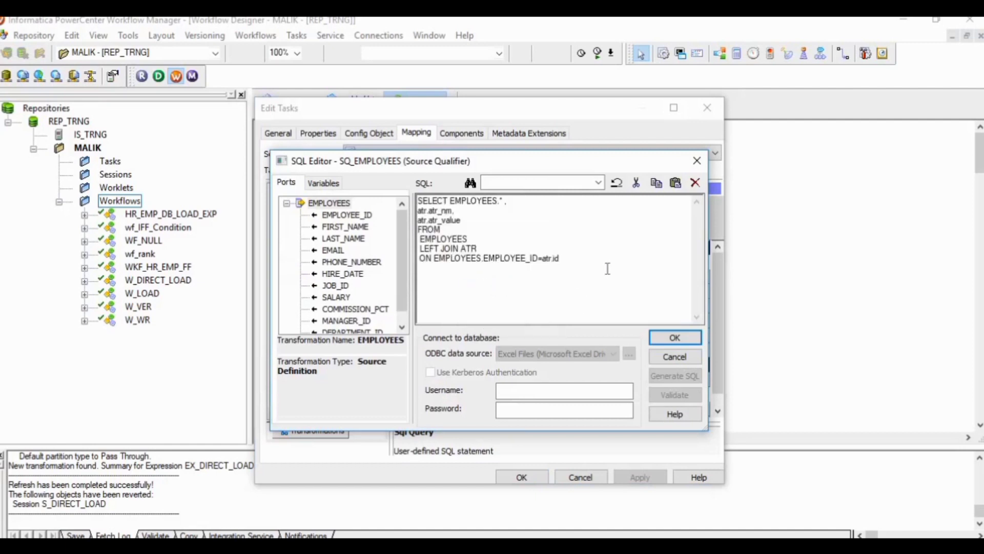
left_click(659, 338)
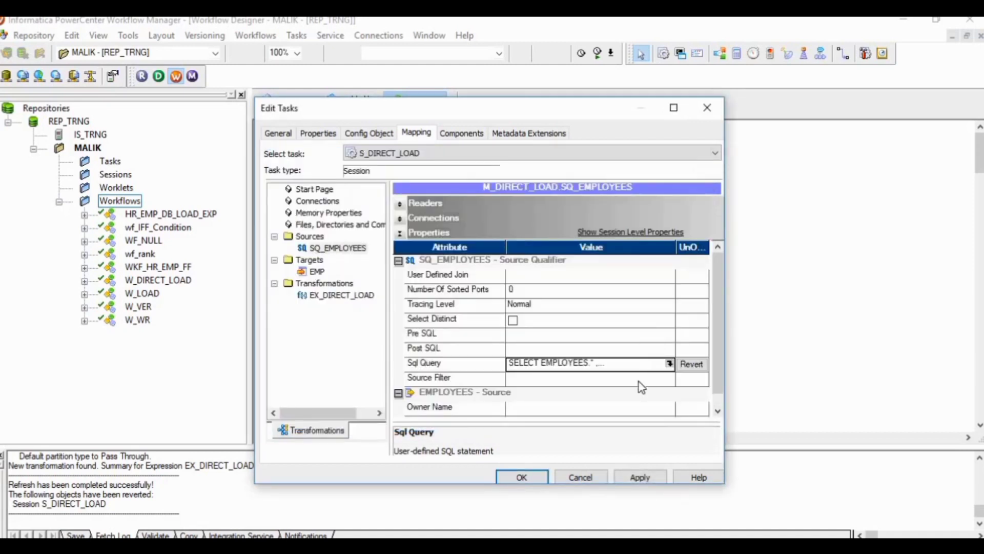
left_click(640, 477)
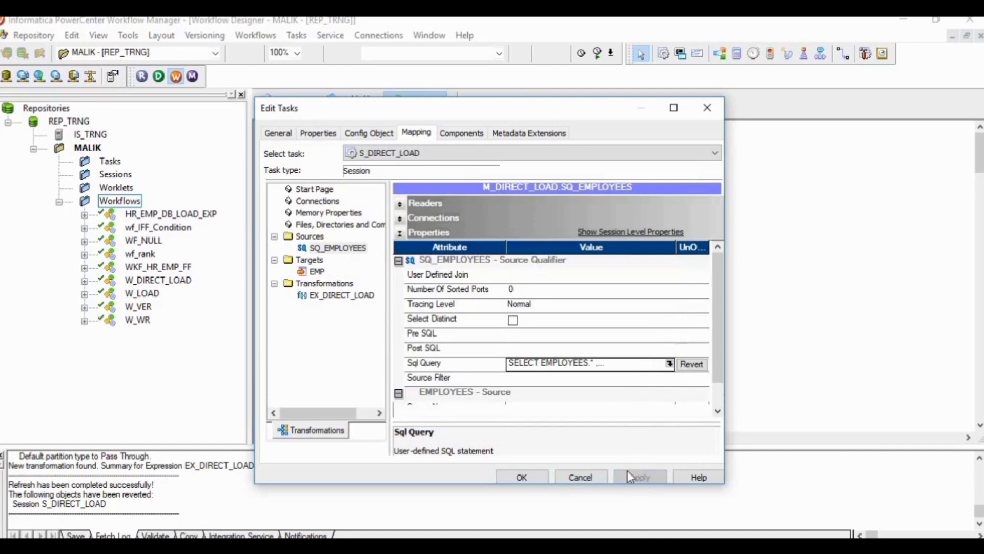
left_click(522, 477)
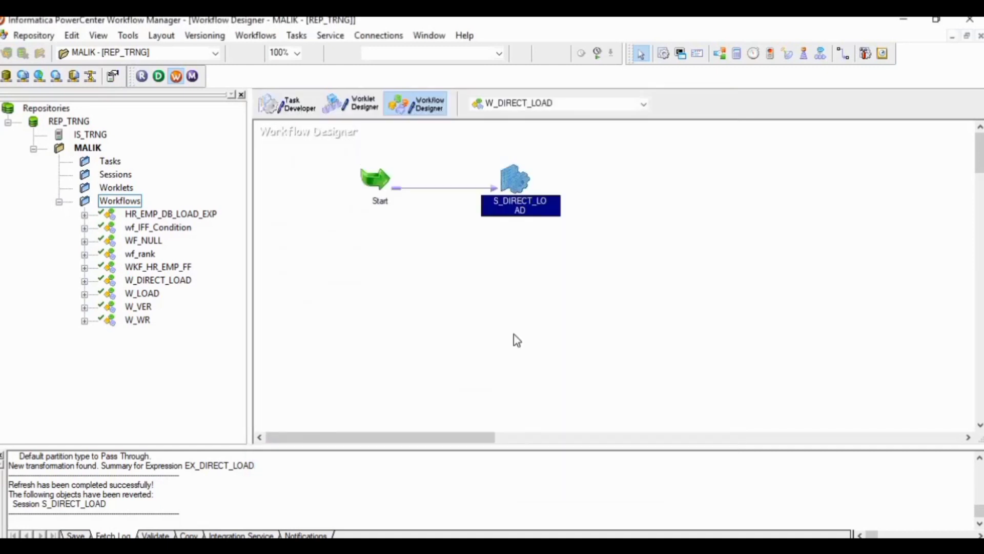
key("ctrl+s")
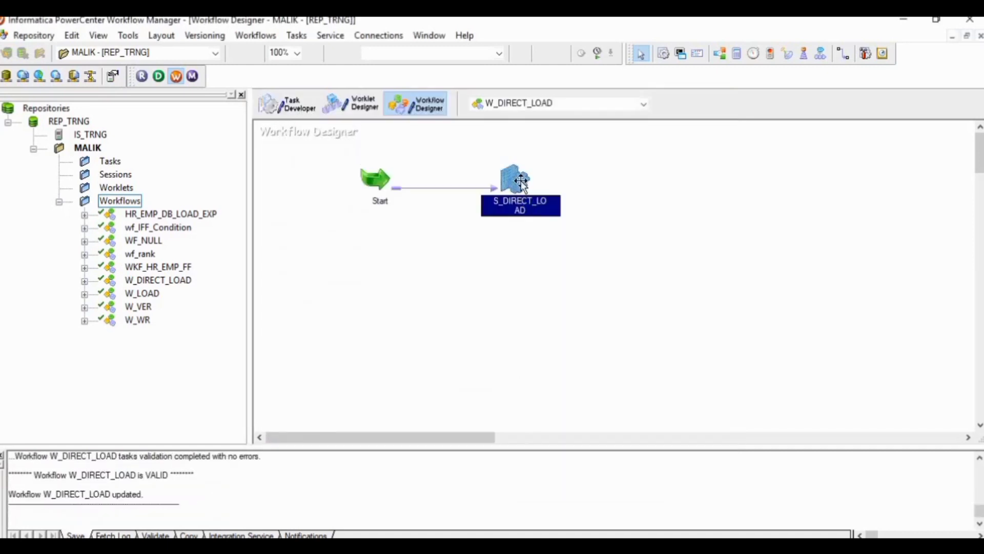
Step: Refresh the mapping of the S_DIRECT_LOAD session and validate the session
right_click(518, 179)
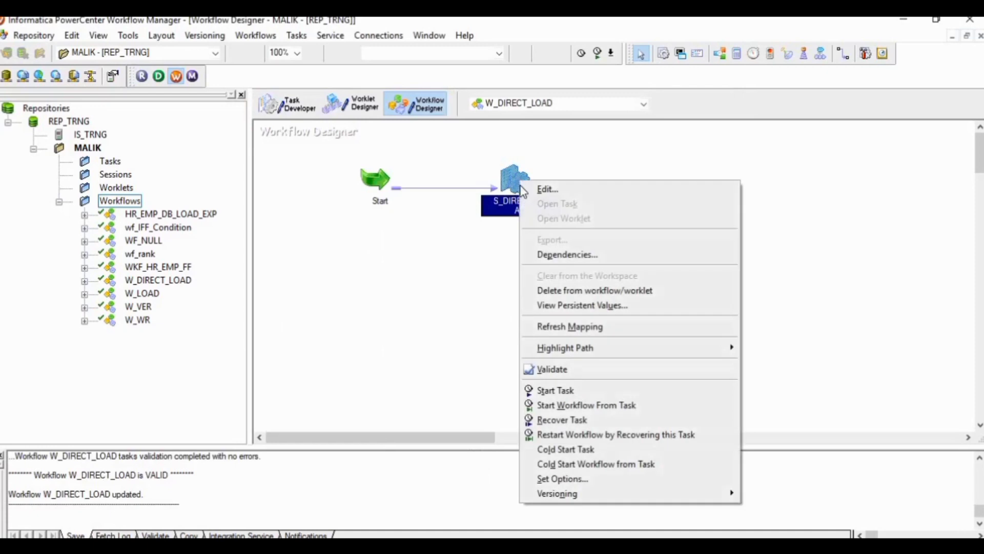
left_click(558, 325)
right_click(518, 186)
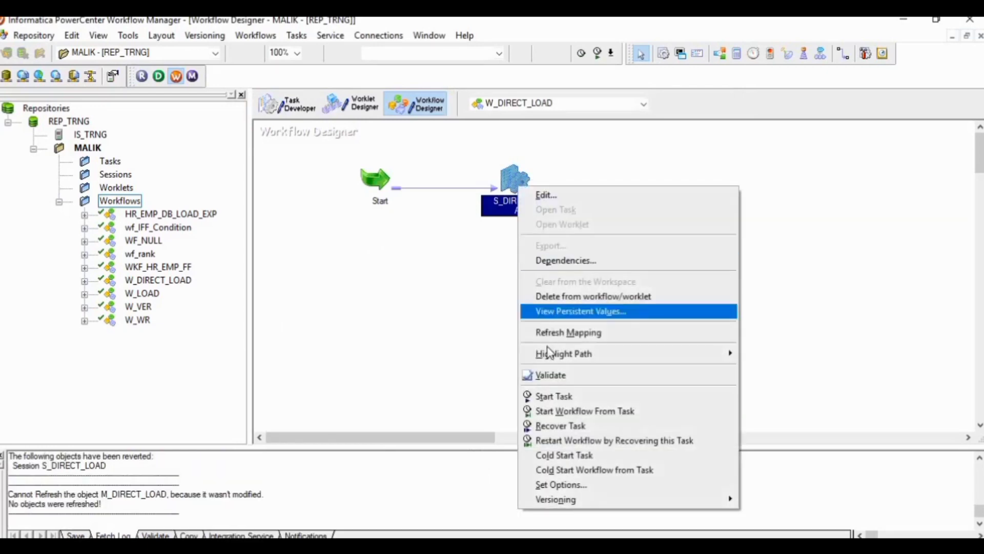
left_click(550, 375)
key("ctrl+s")
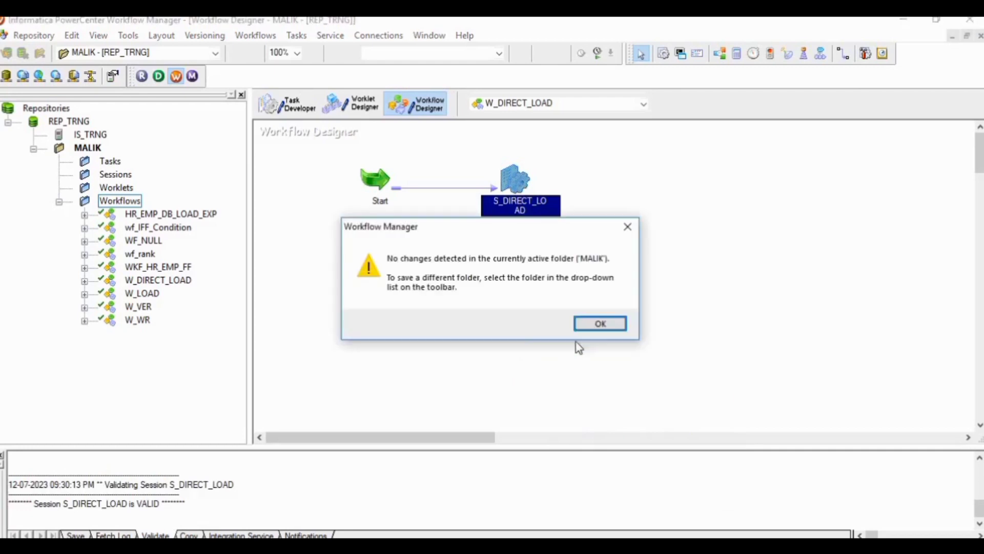
left_click(597, 324)
Step: Start the S_DIRECT_LOAD task and check its run status and row statistics in Workflow Monitor
right_click(515, 169)
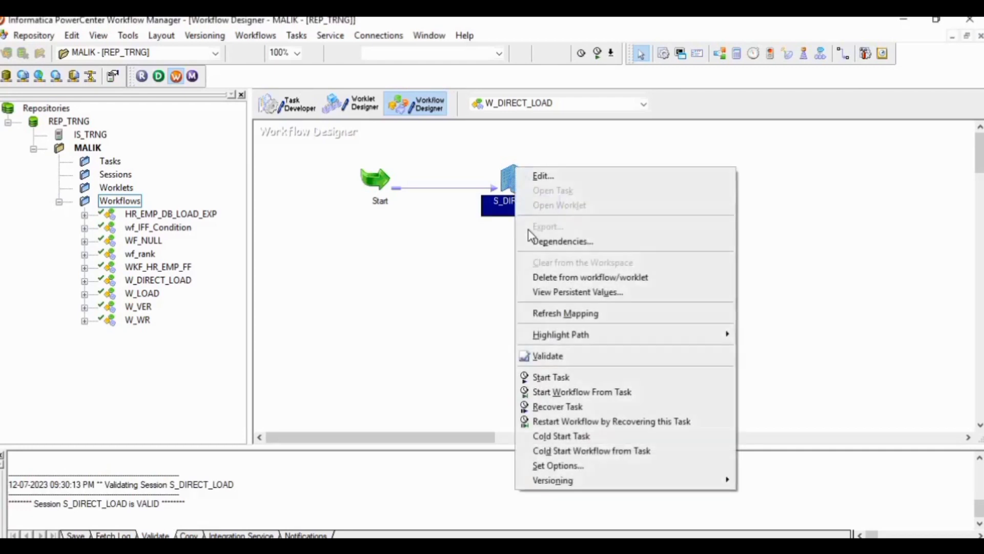
left_click(551, 377)
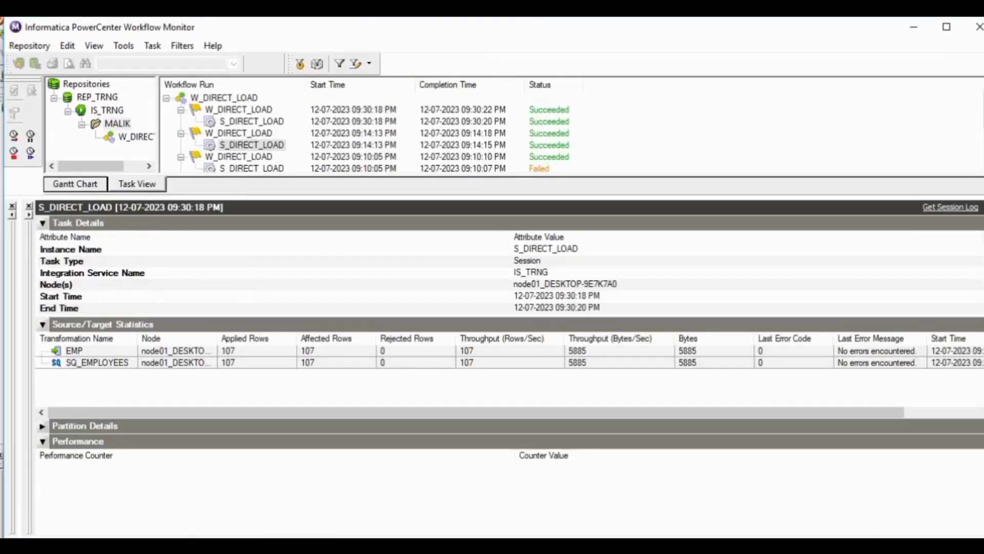
key("alt+Tab")
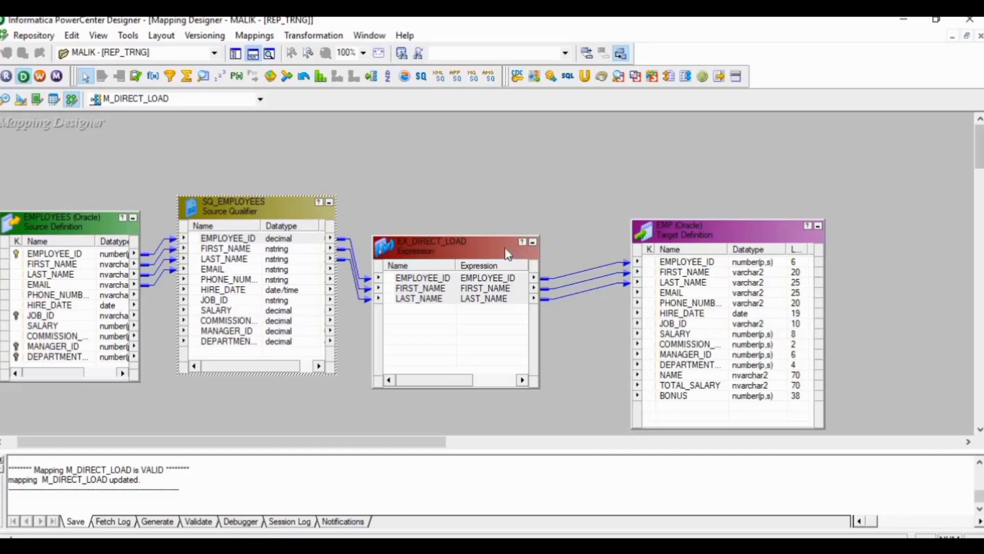
Step: In Oracle SQL Developer, run select * from EMP and count the rows it returns
key("alt+Tab")
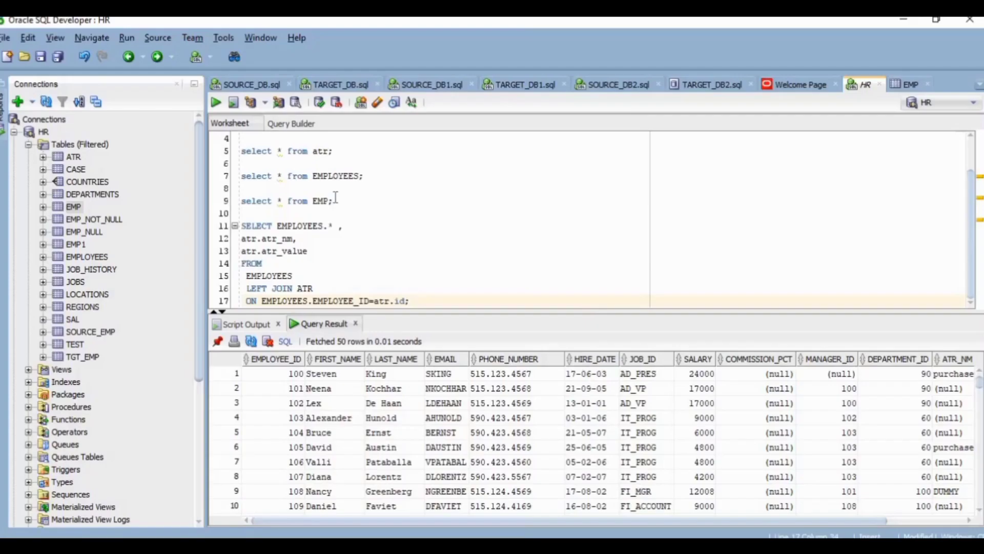
triple_click(337, 201)
key("ctrl+Return")
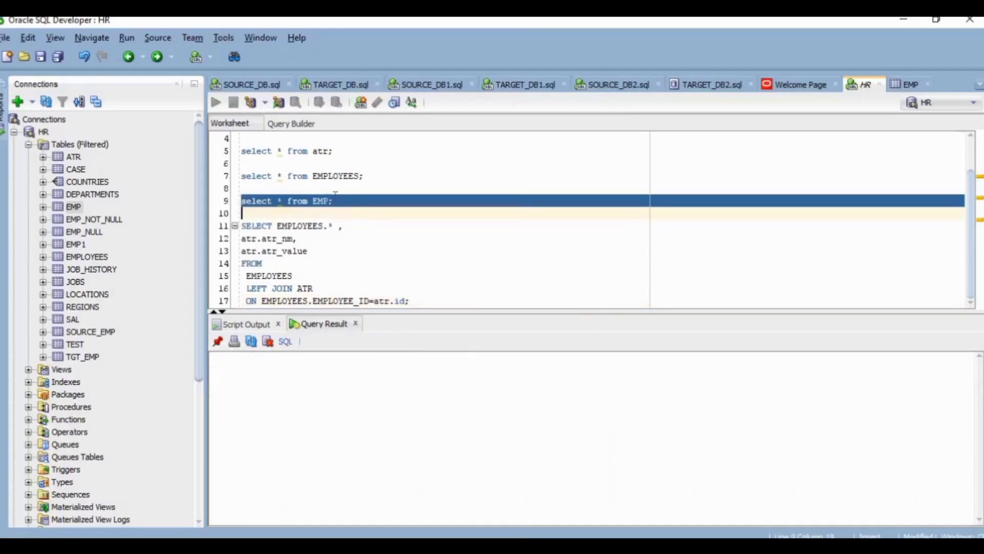
left_click(336, 200)
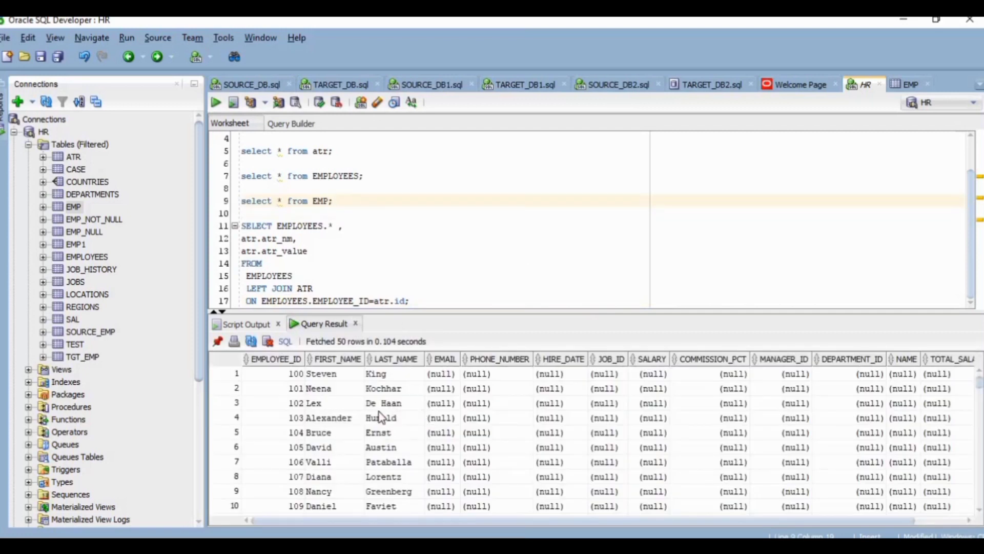
right_click(297, 381)
left_click(324, 440)
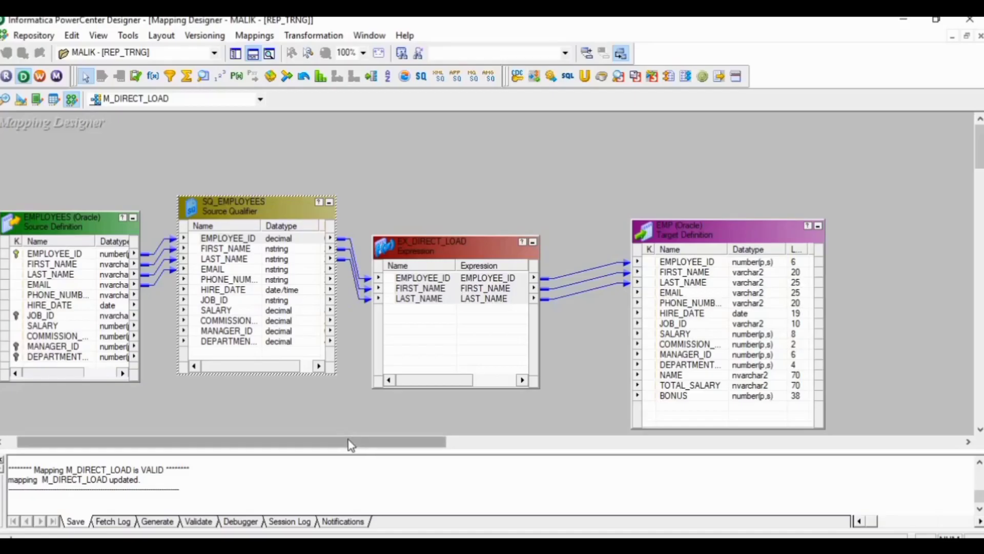
Step: In PowerCenter Designer, open the SQ_EMPLOYEES source qualifier's ports and add two new ports after DEPARTMENT_ID
double_click(235, 349)
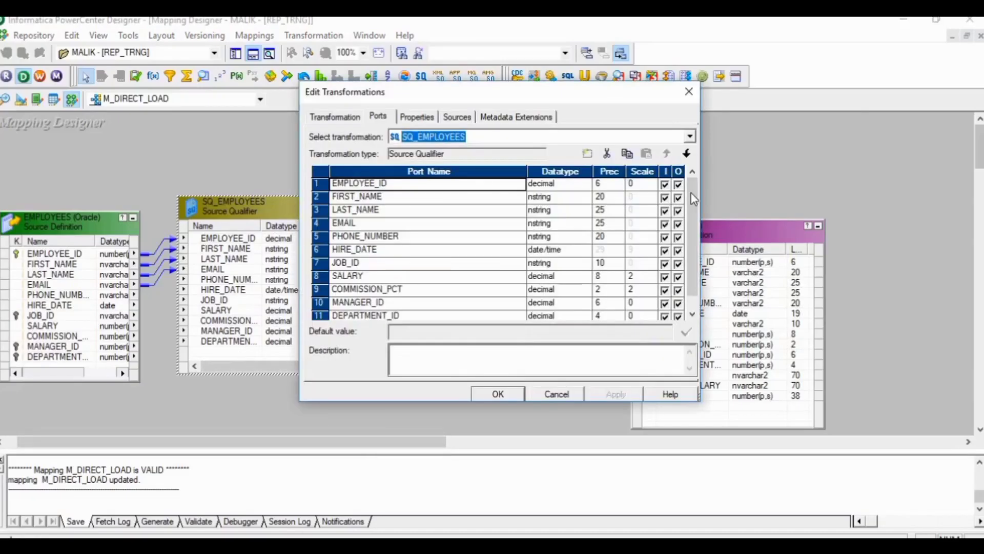
left_click_drag(694, 199, 695, 236)
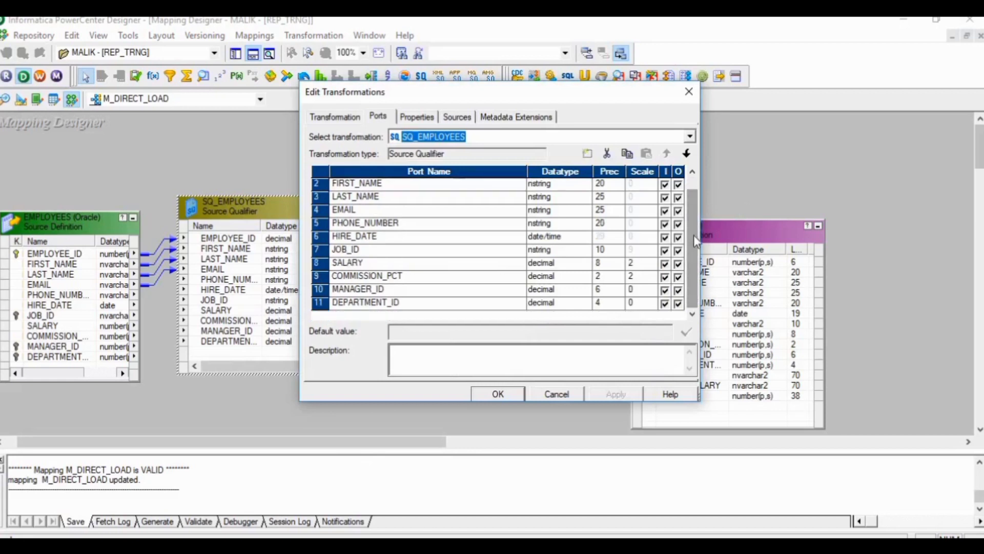
left_click(395, 302)
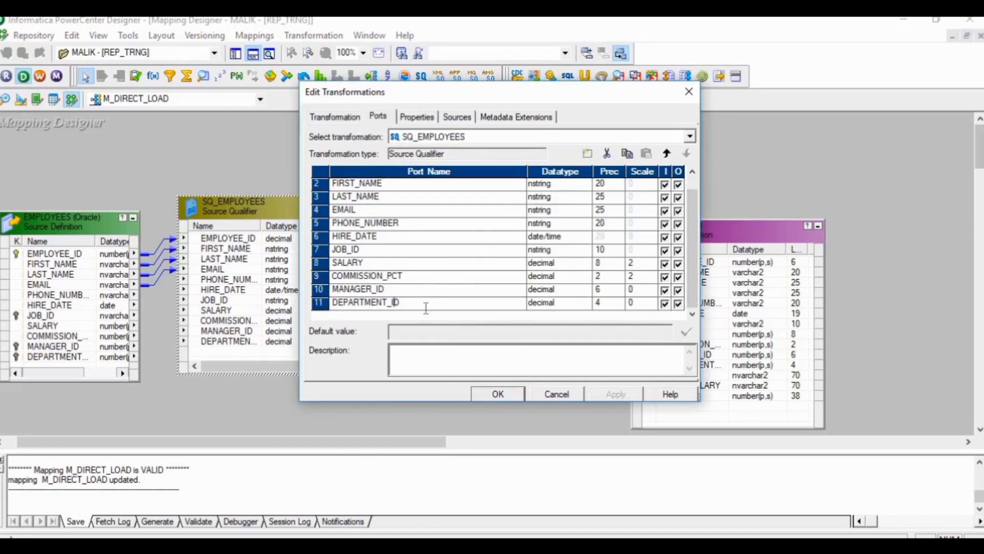
left_click(587, 153)
left_click(588, 153)
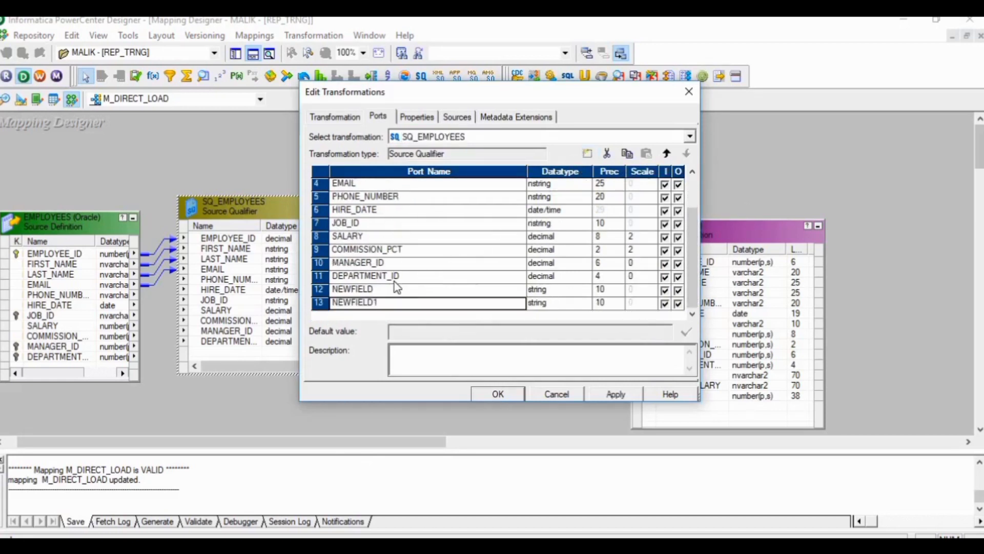
Step: Rename port 13 of SQ_EMPLOYEES to ATR_NM and set its datatype to nstring with precision 40
left_click(386, 290)
left_click(337, 302)
type("TR_NM")
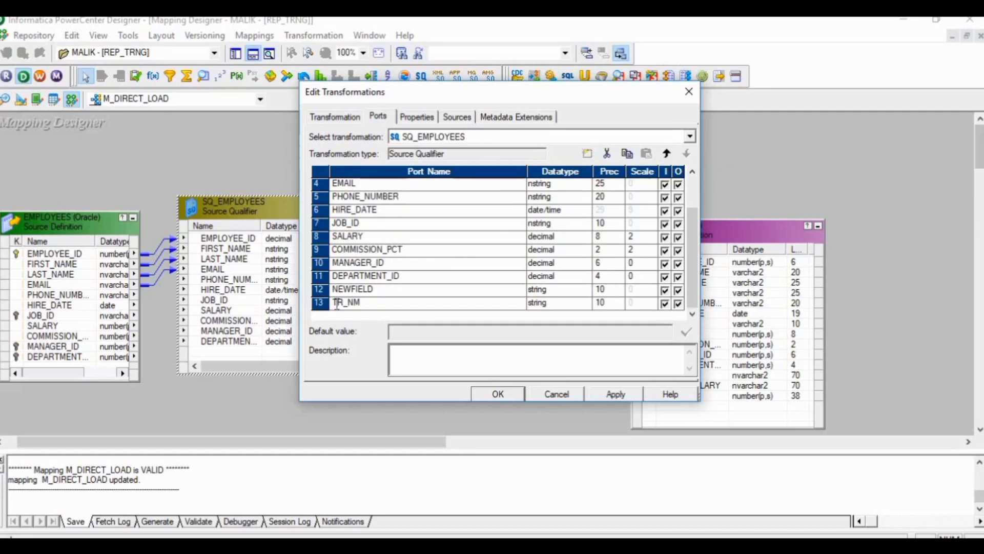
key("Home")
type("A")
left_click(566, 307)
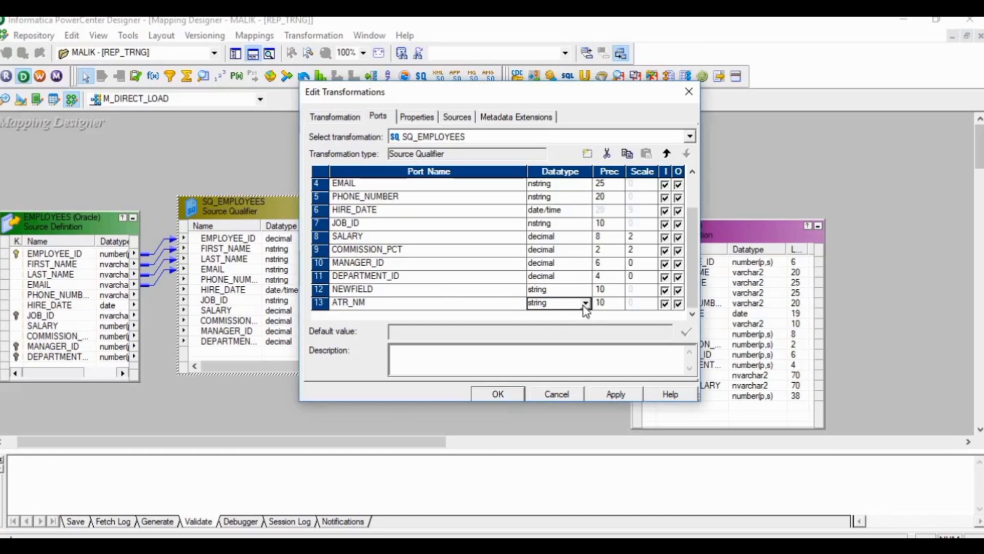
left_click(586, 304)
left_click(555, 374)
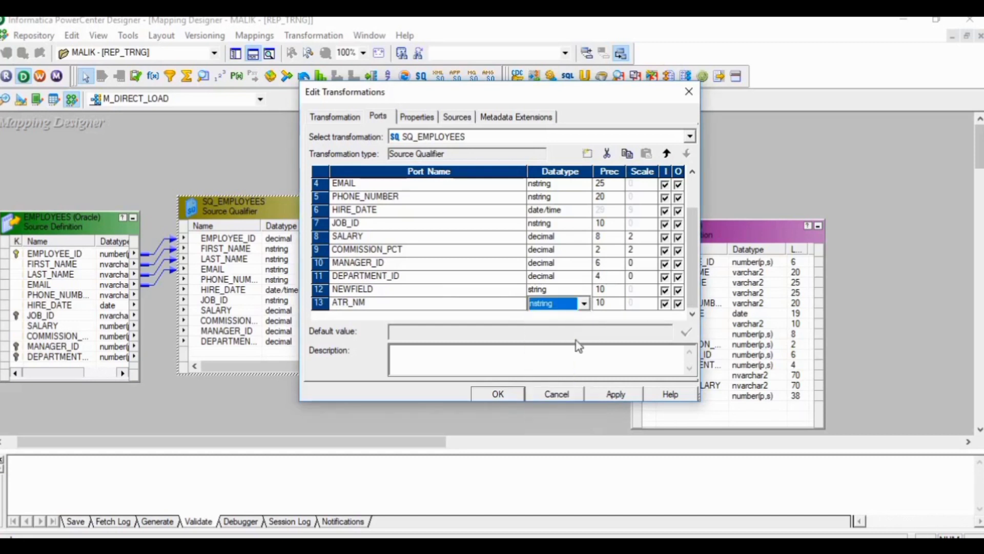
left_click(602, 303)
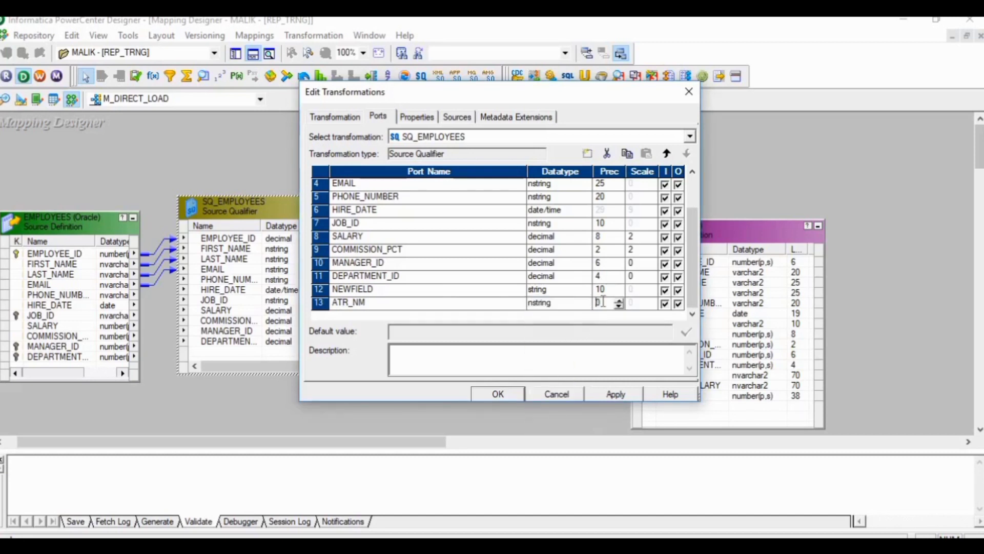
type("40")
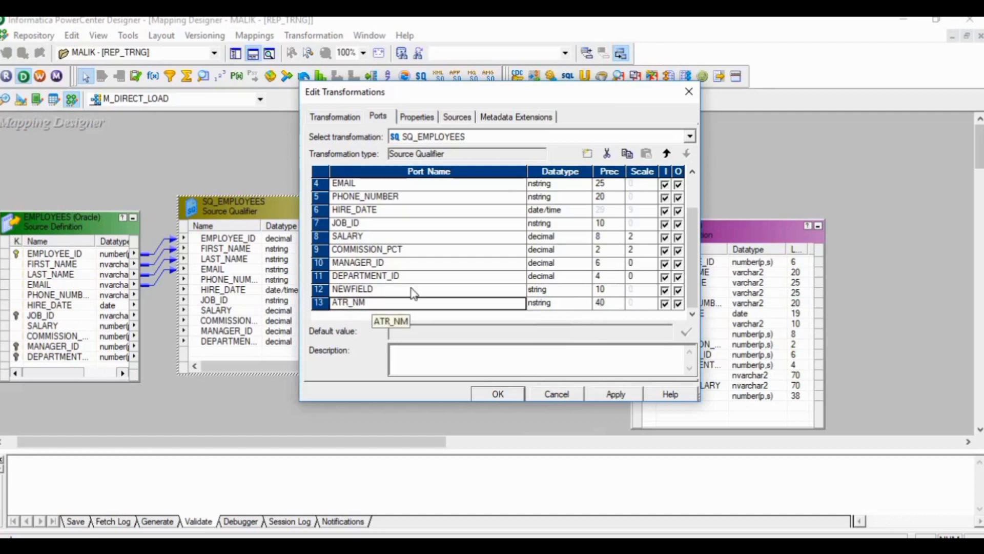
Step: Add port 14 named ATR_VALUE to SQ_EMPLOYEES, with datatype nstring and precision 100, and apply the port changes
left_click(587, 153)
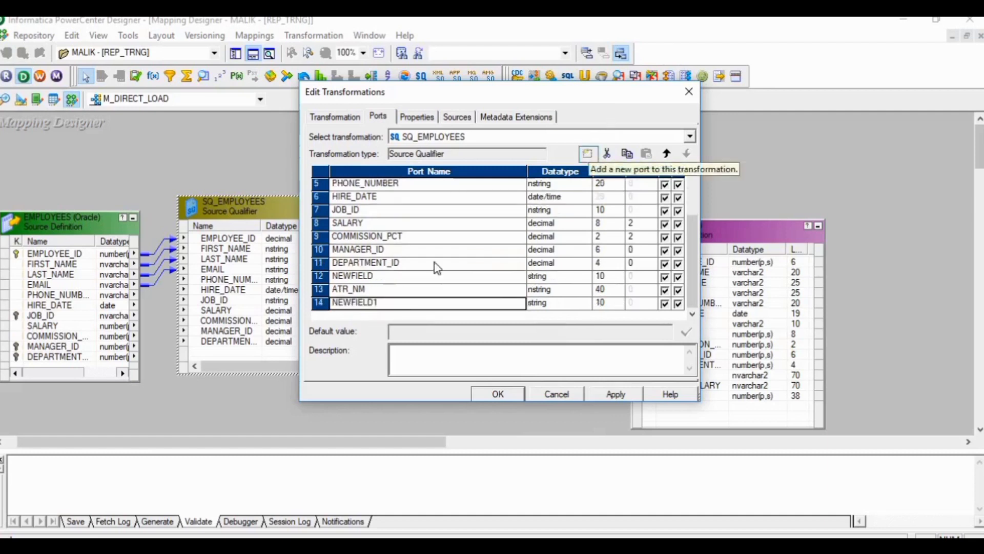
left_click(380, 303)
key("BackSpace")
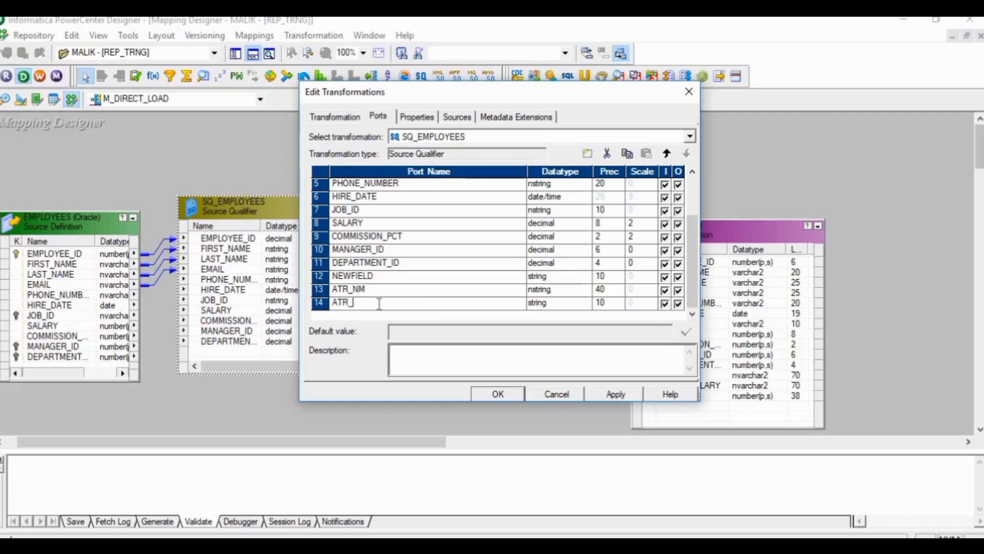
left_click(546, 305)
left_click(546, 306)
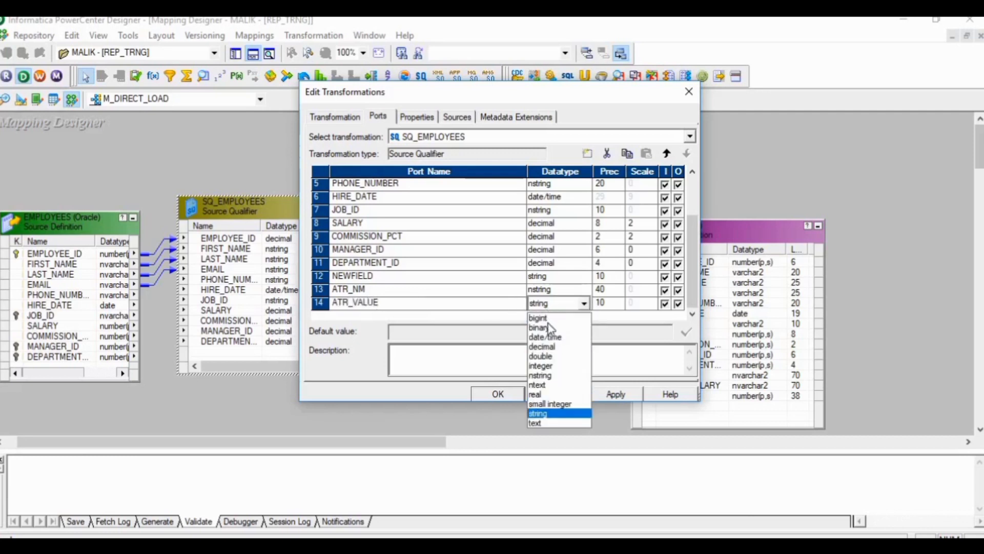
left_click(541, 376)
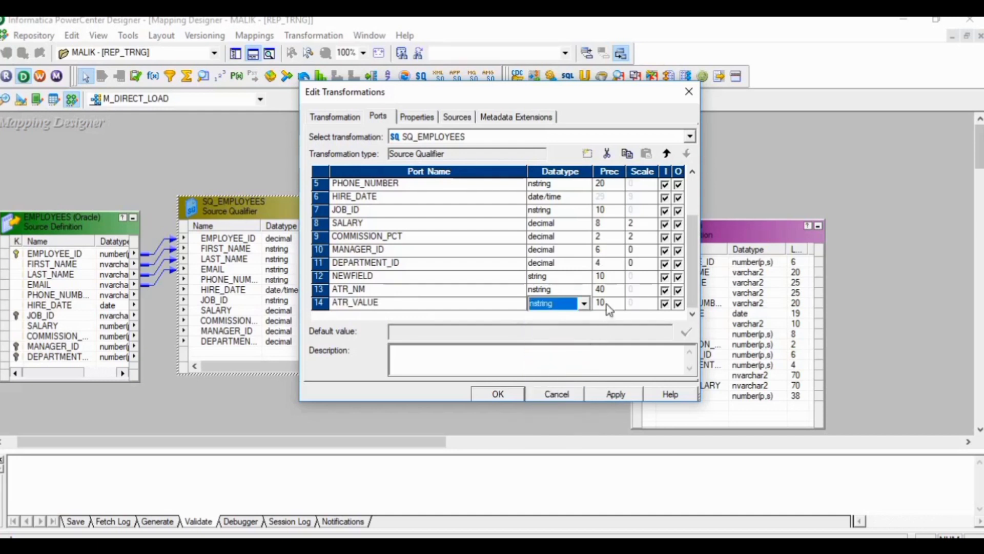
left_click(607, 303)
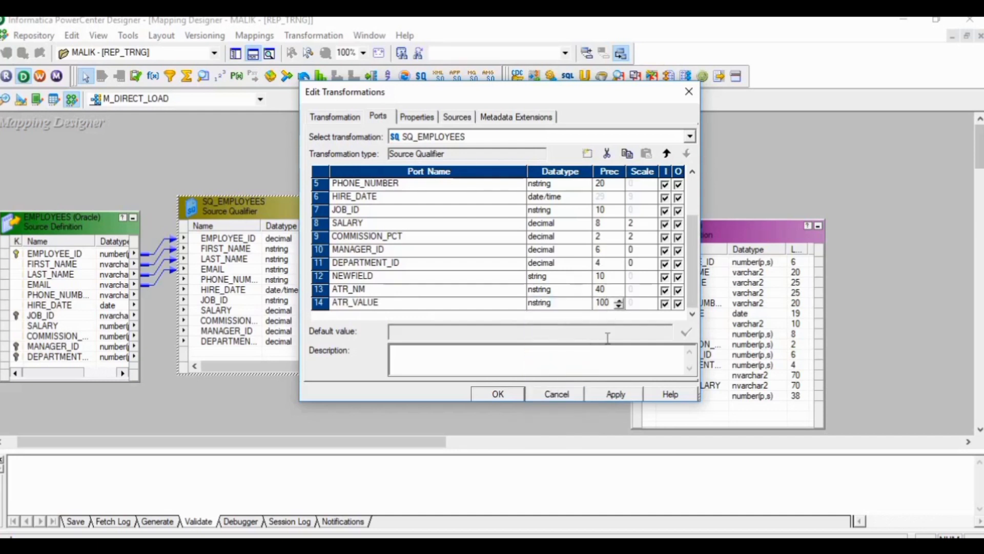
left_click(607, 390)
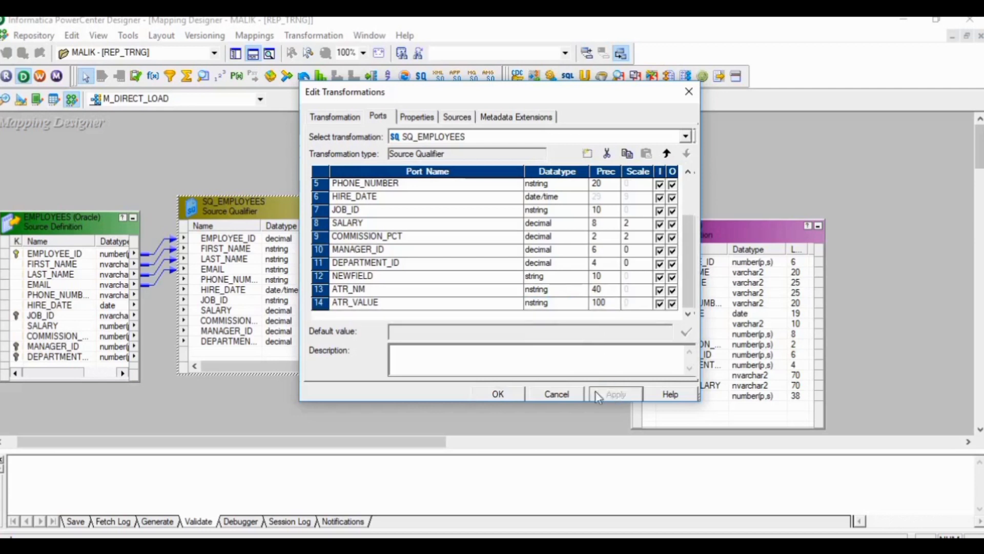
left_click(506, 393)
Step: Remove the EMAIL-to-EMAIL link, and connect EMPLOYEES EMAIL to ATR_NM and PHONE_NUMBER to ATR_VALUE in SQ_EMPLOYEES, saving the mapping
left_click(151, 284)
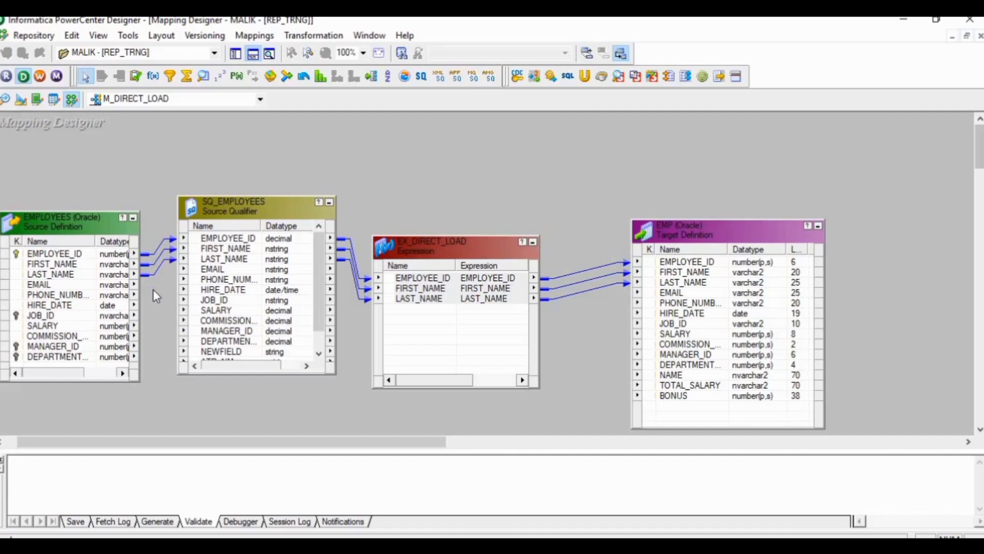
left_click(110, 288)
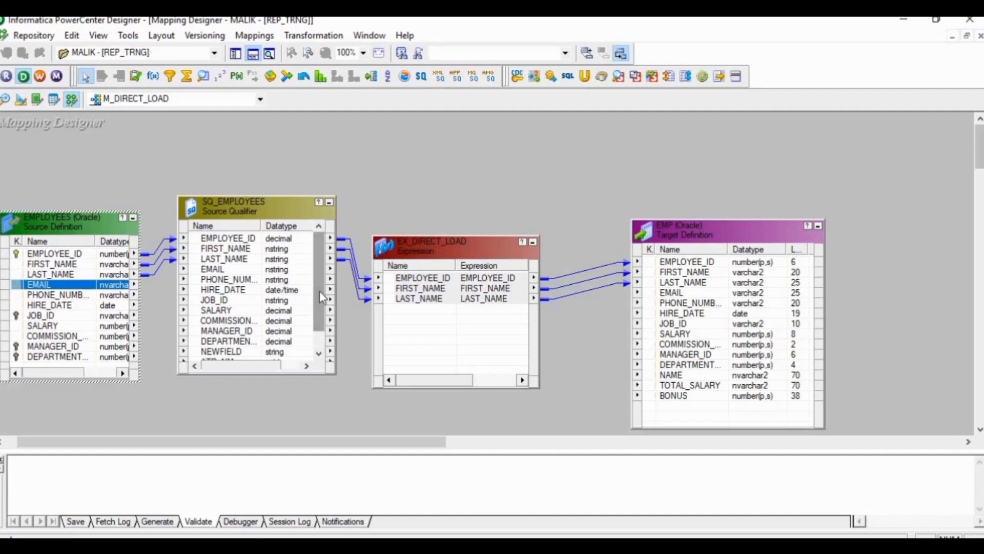
left_click_drag(318, 291, 319, 325)
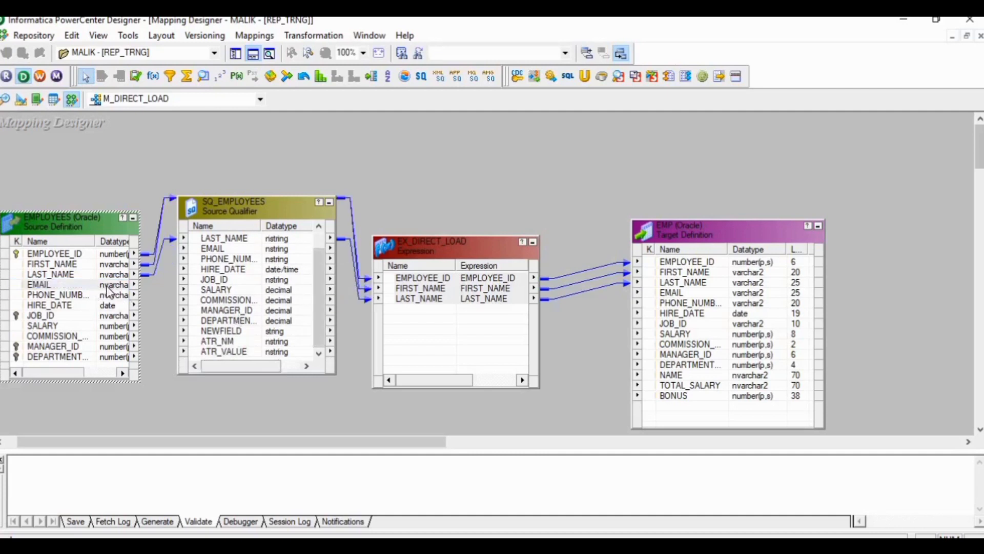
left_click(107, 285)
double_click(110, 289)
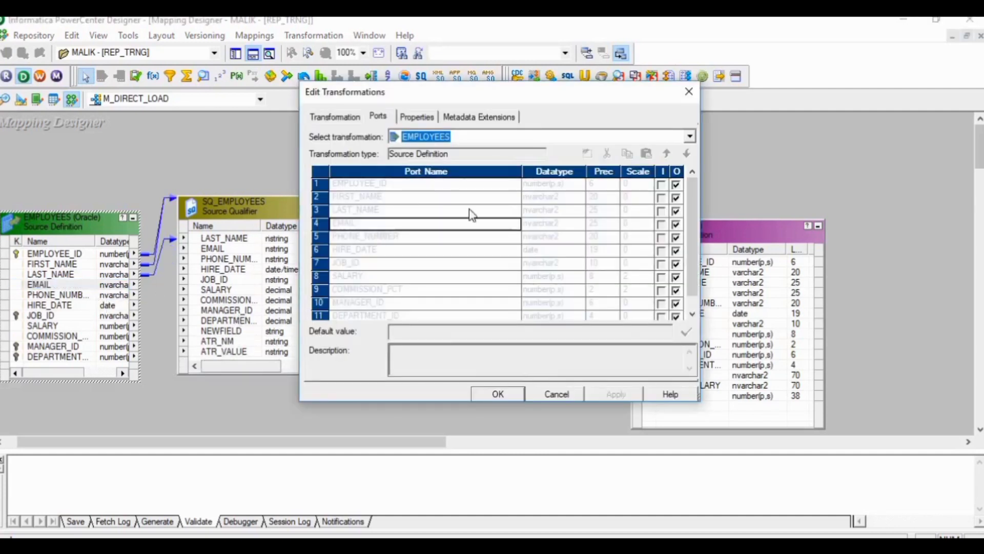
left_click(688, 92)
left_click(119, 285)
left_click_drag(117, 288, 218, 341)
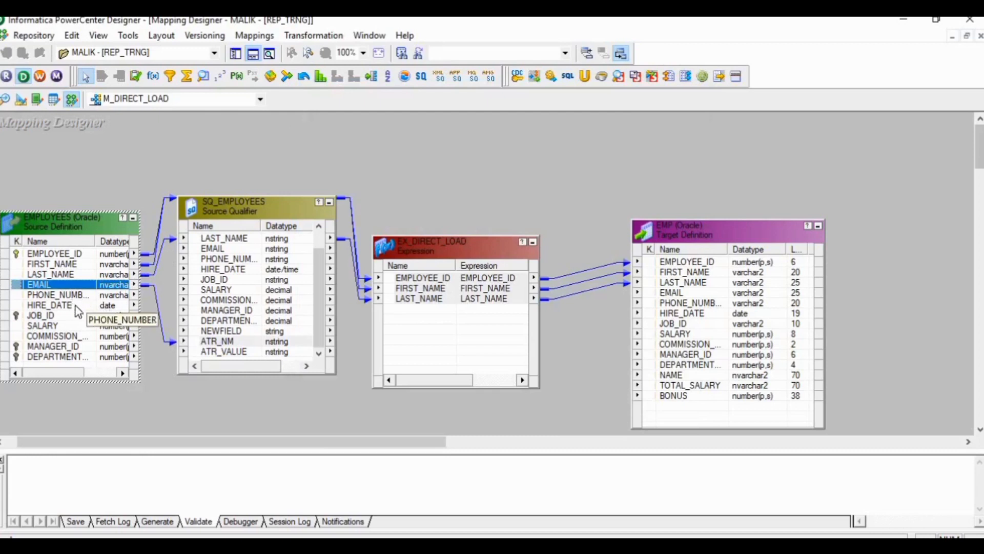
left_click(108, 316)
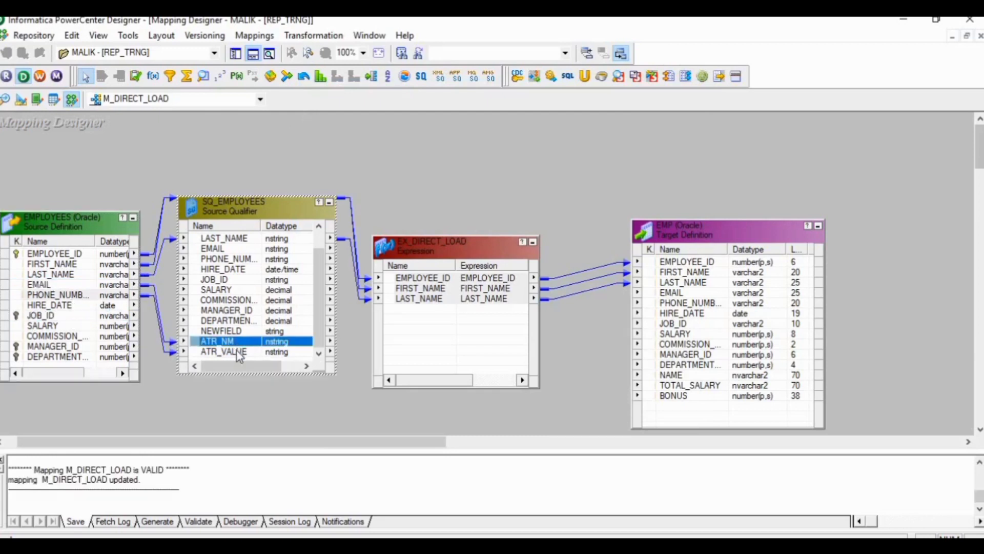
Step: Bring ATR_NM and ATR_VALUE from SQ_EMPLOYEES into EX_DIRECT_LOAD, and link the expression's ATR_VALUE to EMAIL in the EMP target
left_click(238, 352, "ctrl")
left_click_drag(250, 341, 412, 319)
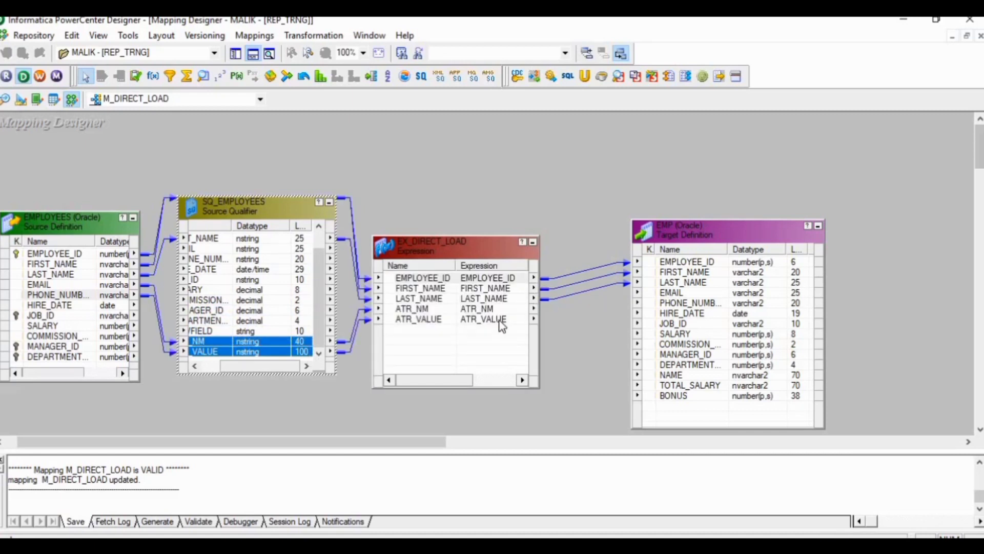
left_click_drag(502, 323, 656, 294)
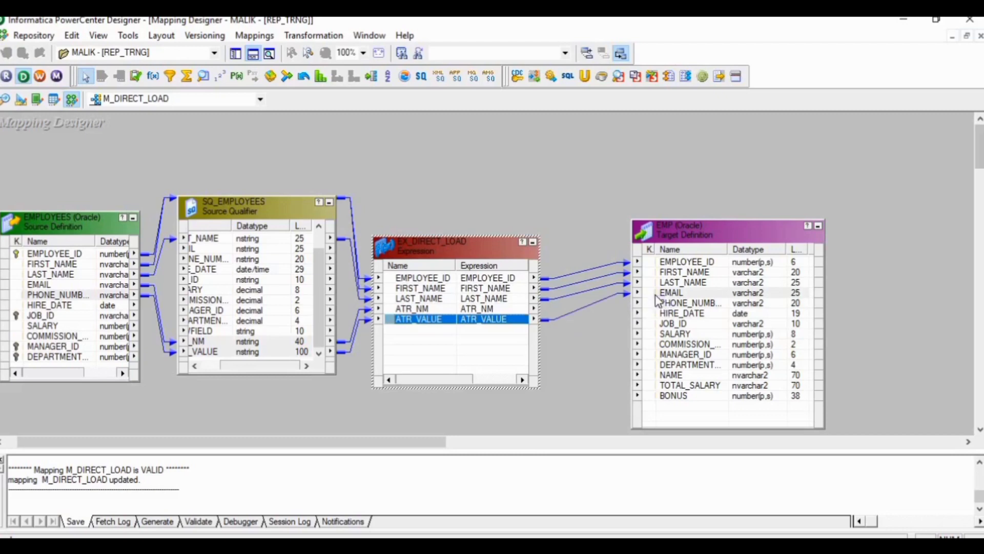
right_click(614, 325)
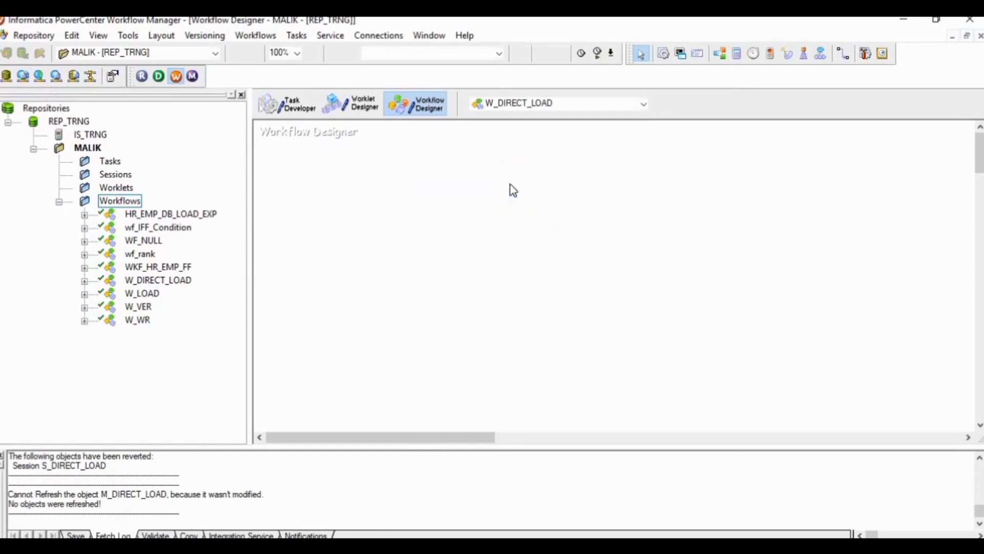
Step: In Workflow Manager, refresh the mapping of the S_DIRECT_LOAD session, save the W_DIRECT_LOAD workflow and validate the session
right_click(511, 187)
left_click(551, 330)
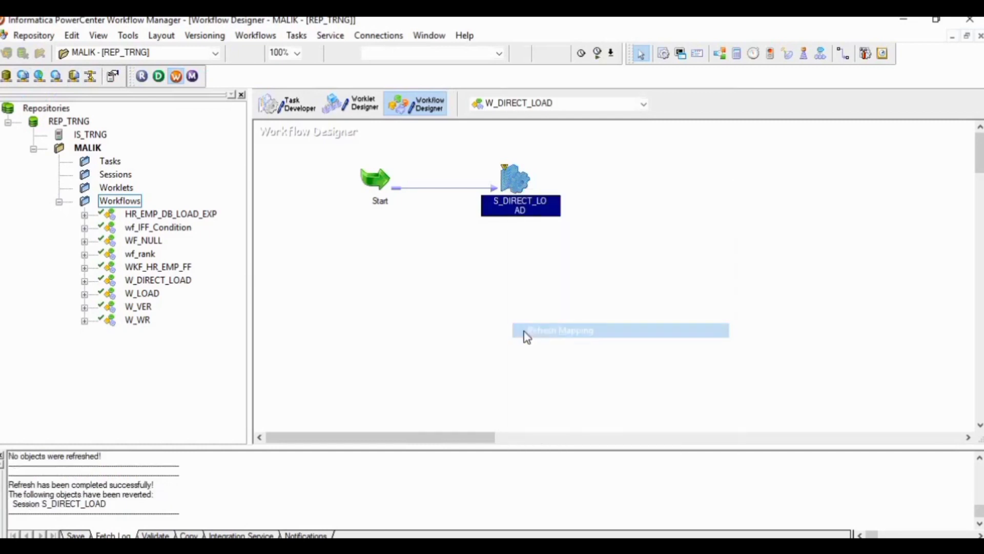
key("ctrl+s")
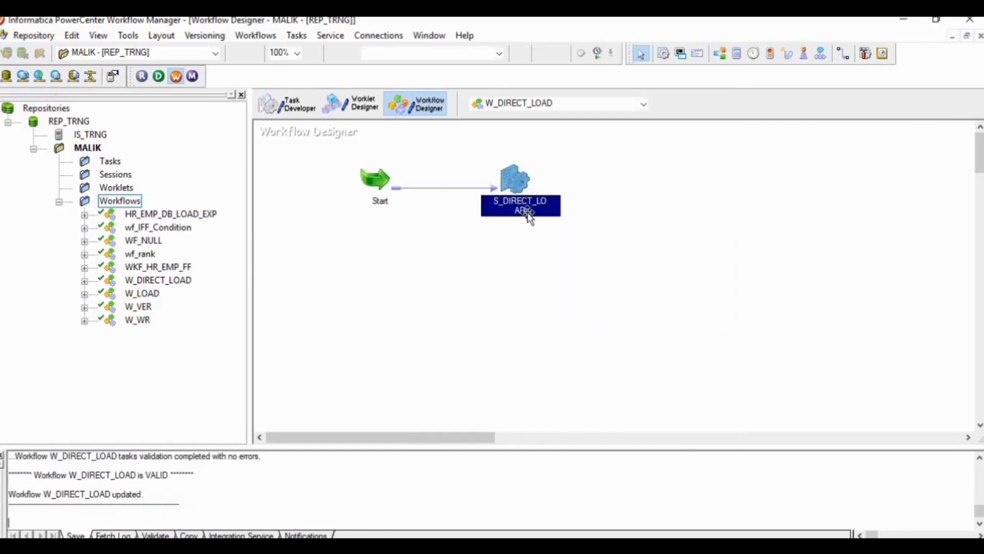
right_click(514, 171)
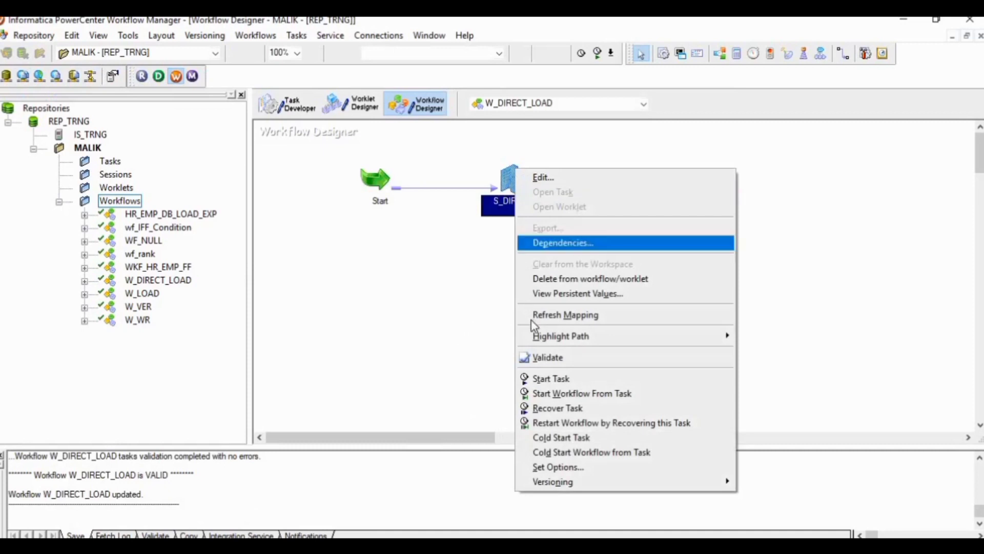
left_click(539, 358)
key("ctrl+s")
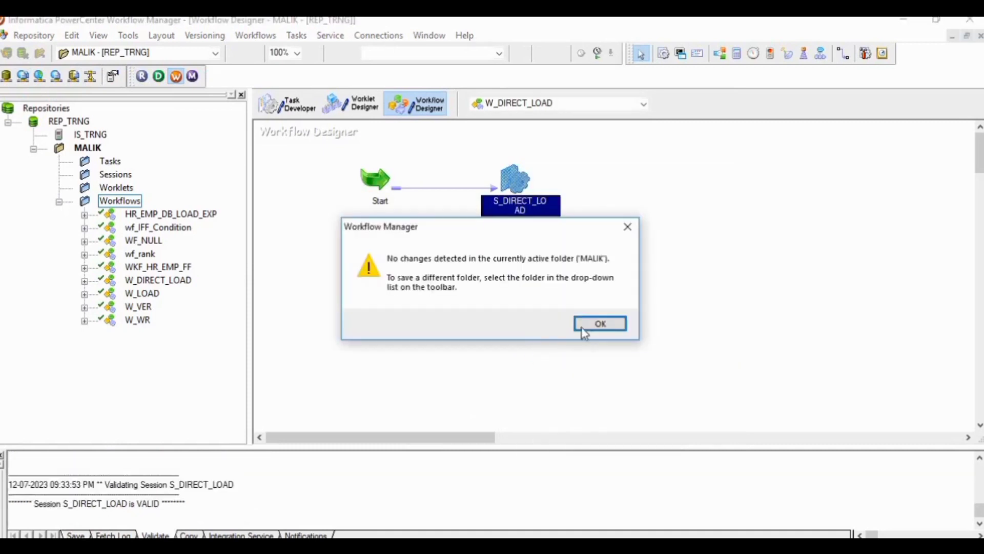
left_click(600, 324)
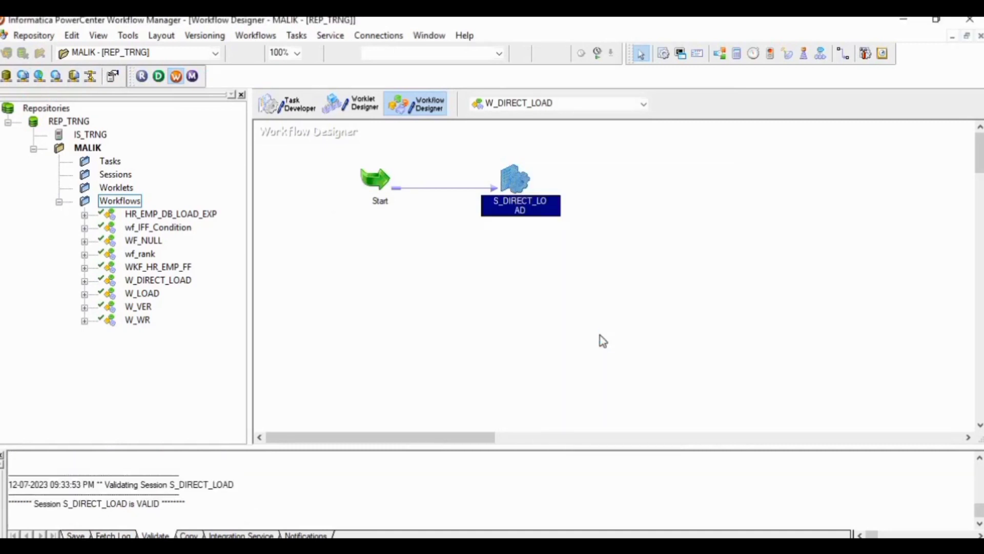
Step: Start the S_DIRECT_LOAD task and review the loaded columns of the EMP table in Oracle SQL Developer
right_click(519, 185)
left_click(541, 397)
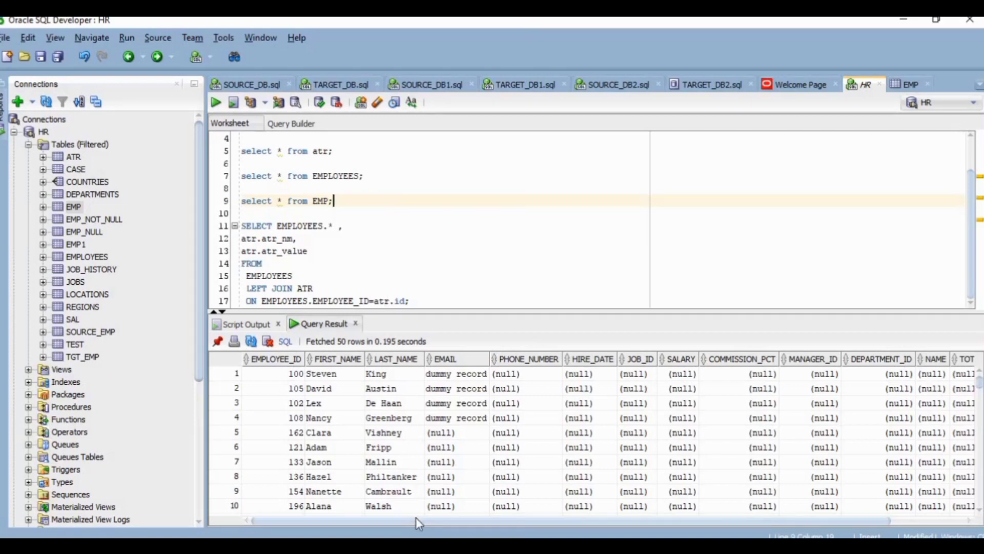
mouse_move(416, 518)
left_mouse_down()
mouse_move(512, 515)
mouse_move(426, 518)
left_mouse_up()
left_click_drag(355, 517, 354, 519)
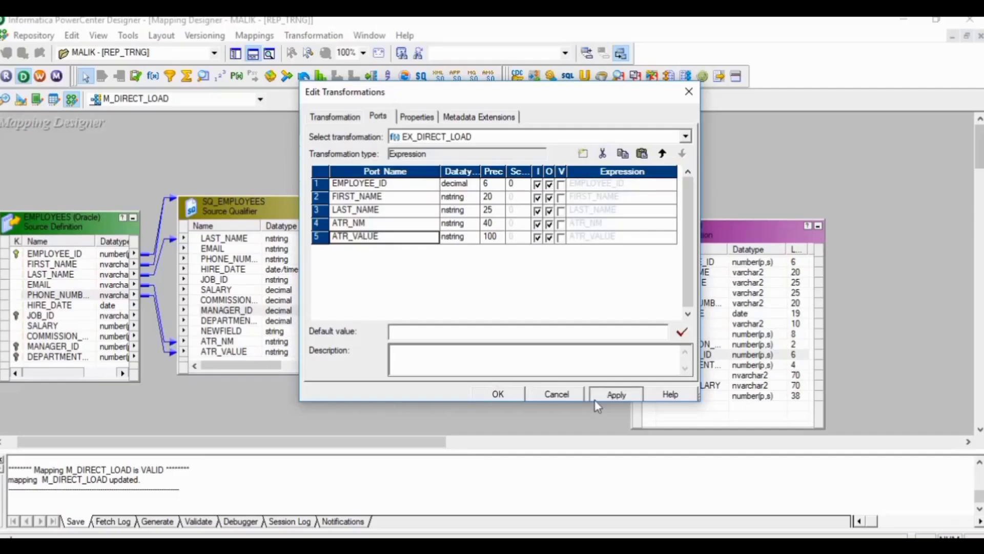
Step: In PowerCenter Designer, add a port named ATR_VALUE_O after ATR_VALUE in the EX_DIRECT_LOAD expression transformation
left_click(497, 394)
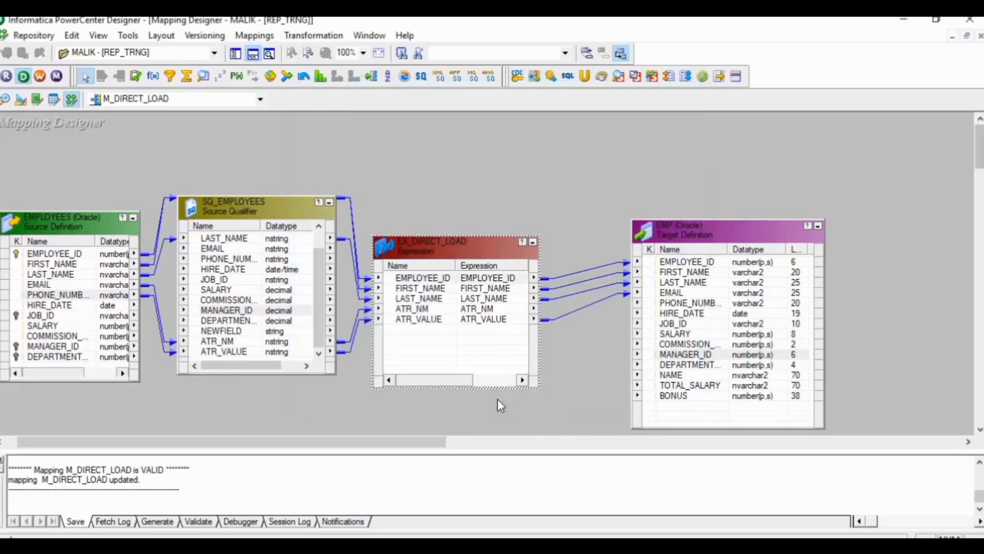
double_click(446, 260)
left_click(377, 116)
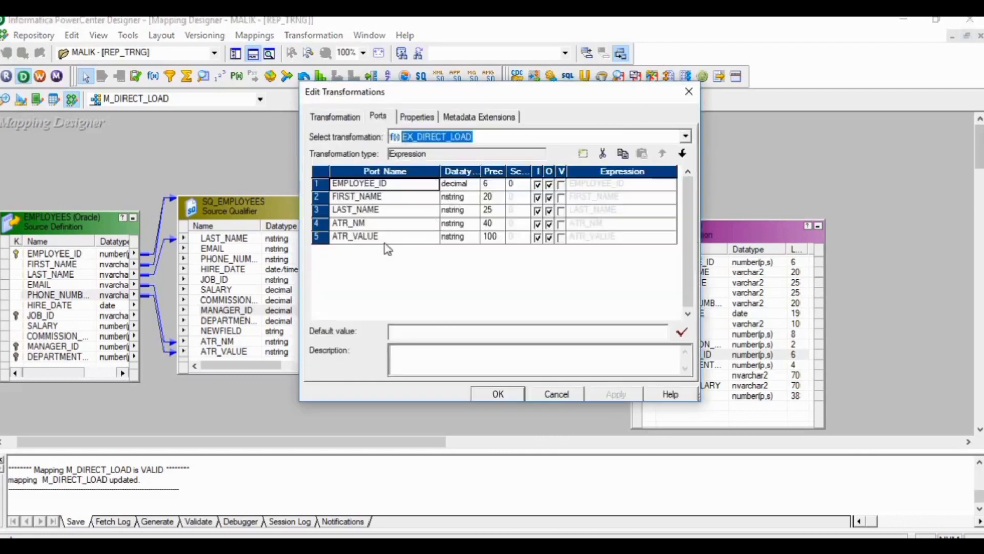
left_click(318, 237)
left_click(581, 153)
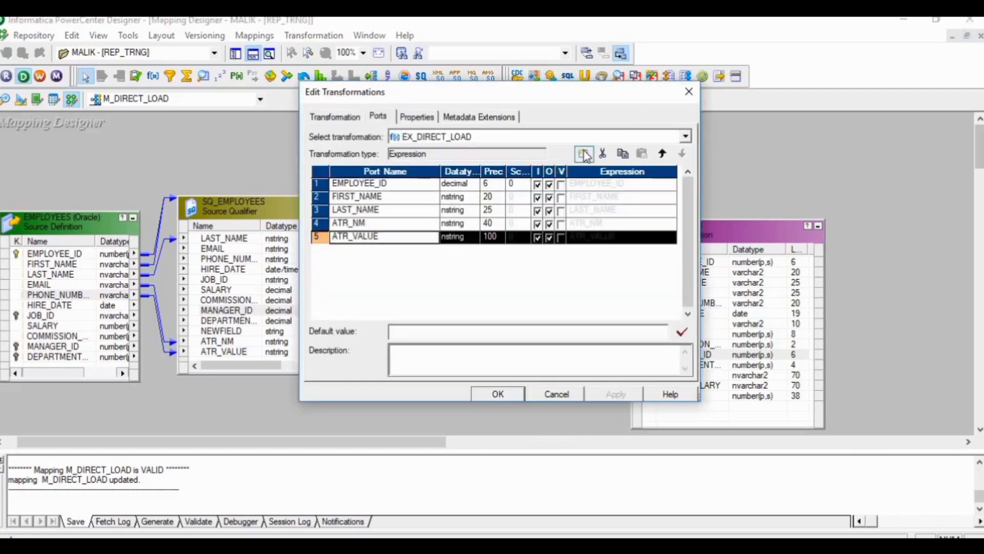
left_click(375, 252)
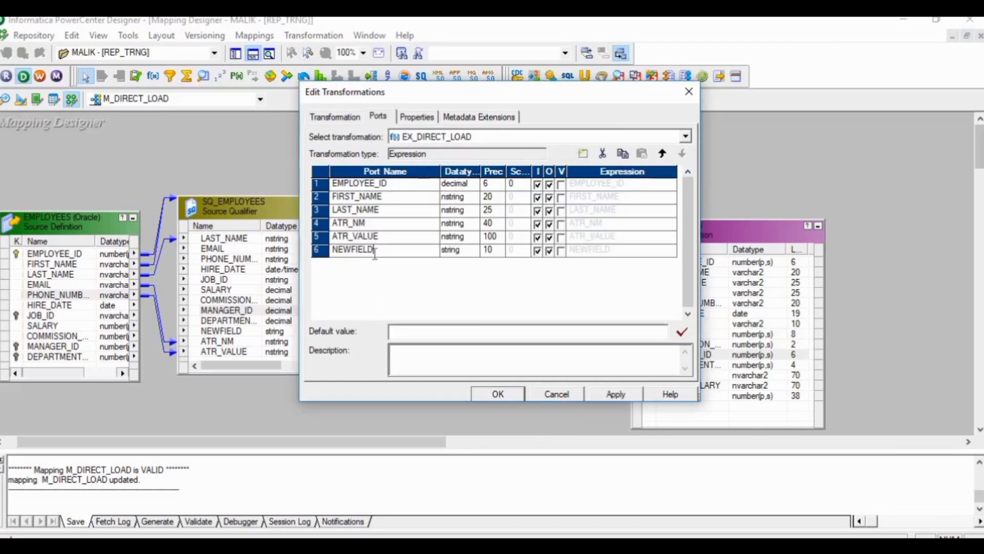
key("BackSpace")
key("BackSpace")
key("BackSpace")
key("BackSpace")
key("BackSpace")
key("BackSpace")
key("BackSpace")
key("BackSpace")
type("ATR_VALUE_O")
Step: Set the ATR_VALUE_O port to datatype nstring with precision 100 and make it output-only
left_click(463, 251)
left_click(472, 251)
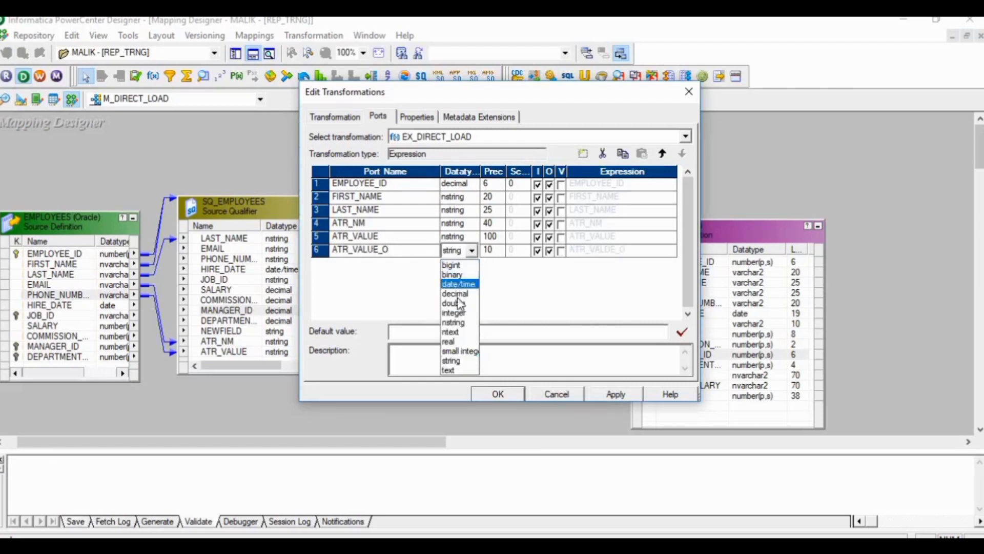
left_click(458, 322)
left_click(494, 249)
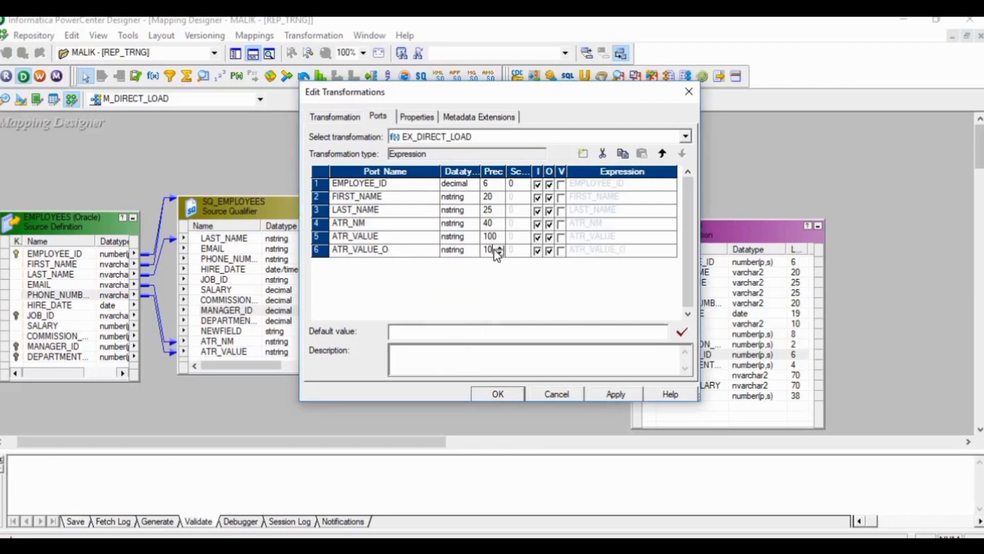
type("0")
left_click(538, 251)
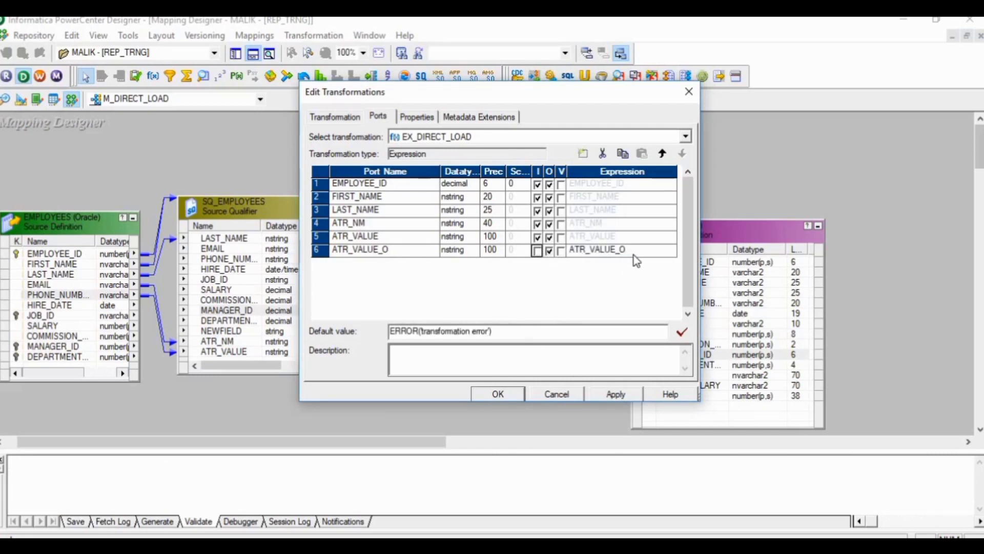
Step: Replace the default expression of ATR_VALUE_O with an IIF whose condition is LTRIM(RTRIM(ATR_NM))='purchaseFrom'
left_click(635, 251)
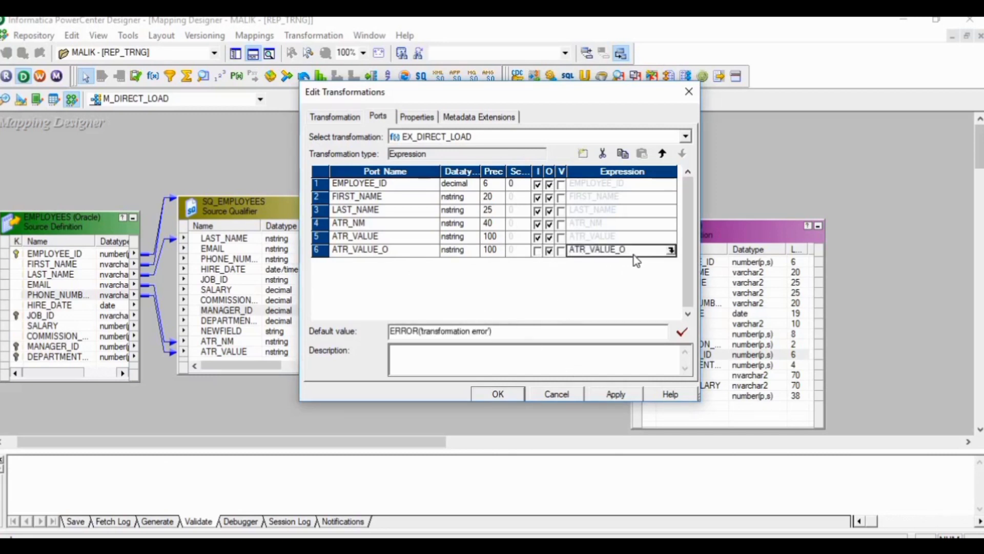
left_click(671, 251)
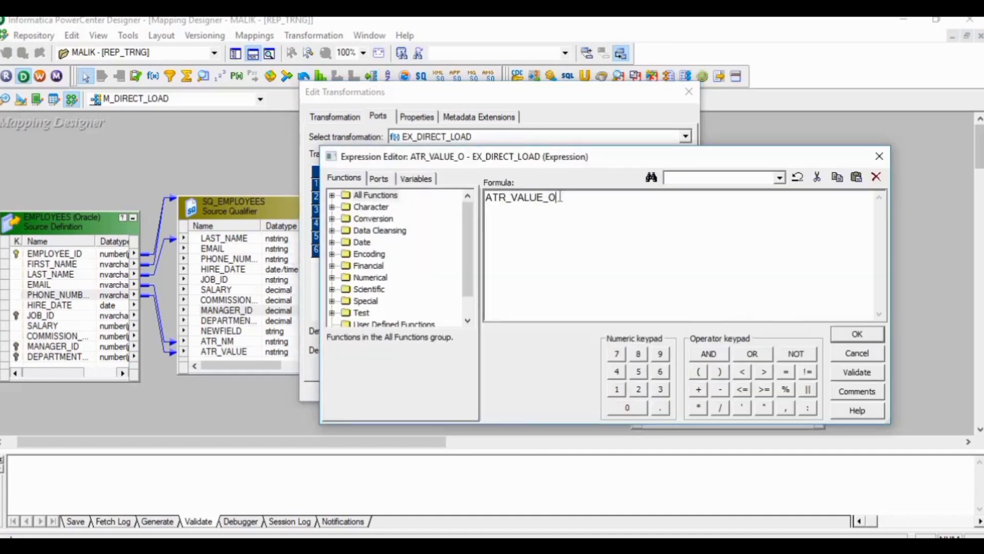
key("BackSpace")
key("BackSpace")
key("BackSpace")
key("BackSpace")
key("BackSpace")
key("BackSpace")
key("BackSpace")
key("BackSpace")
key("BackSpace")
key("BackSpace")
key("BackSpace")
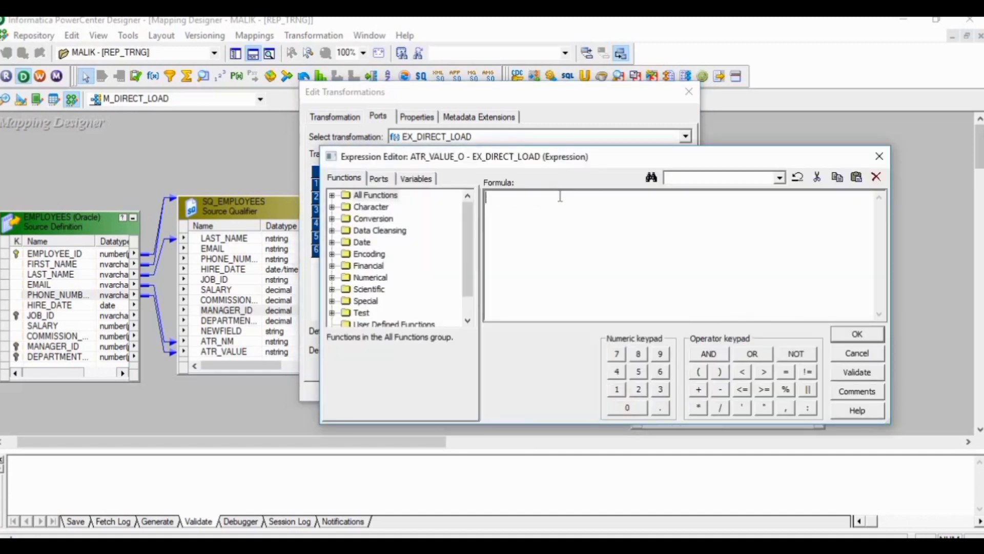
type("IIF(")
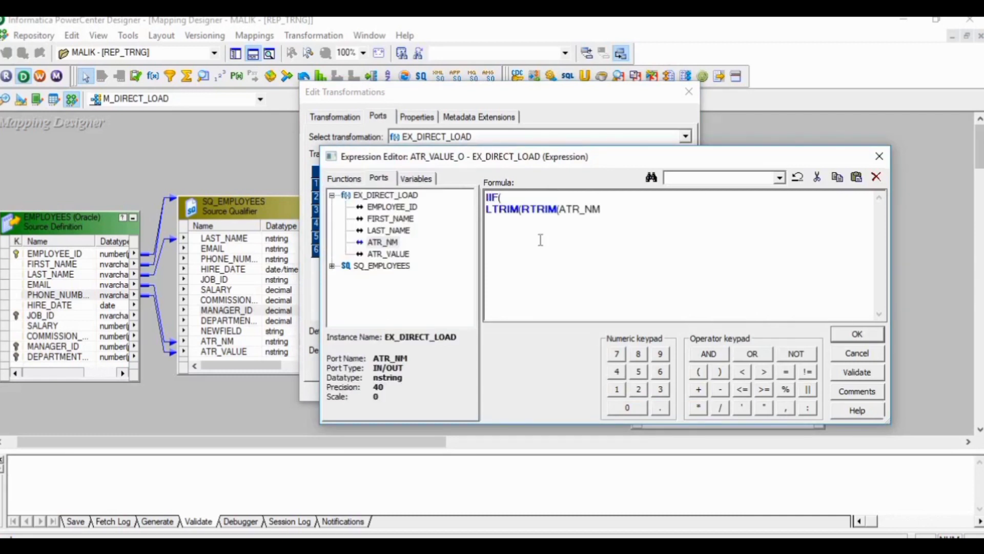
type("))='purchaseFrom'")
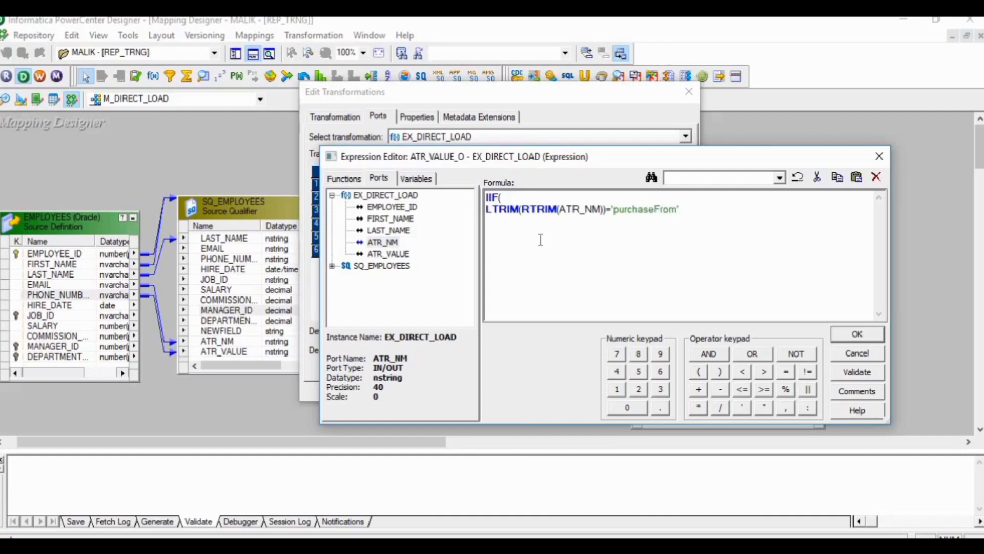
type(",")
Step: Complete the IIF with ATR_VALUE as the true result and '' as the false result, and validate and accept the expression
double_click(399, 254)
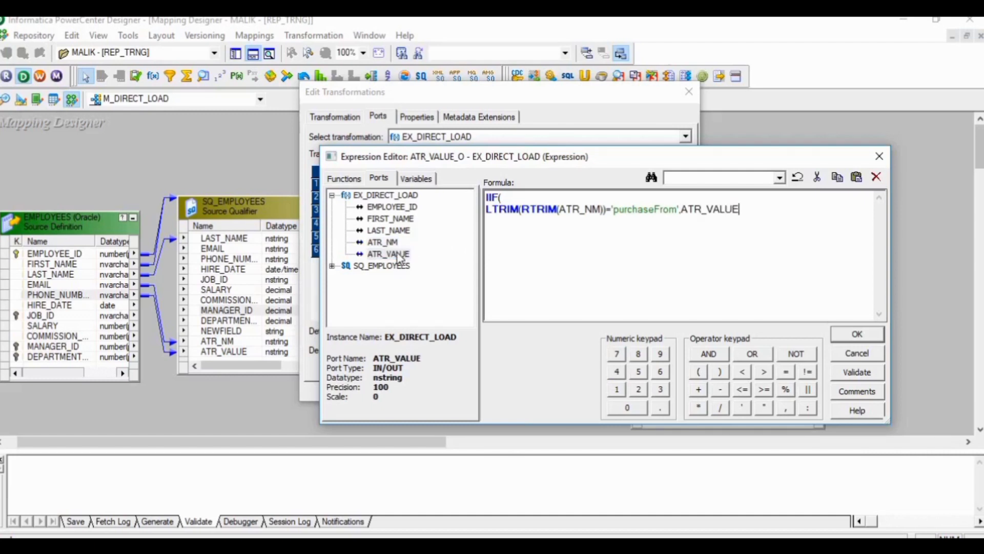
type(",'')")
left_click(834, 375)
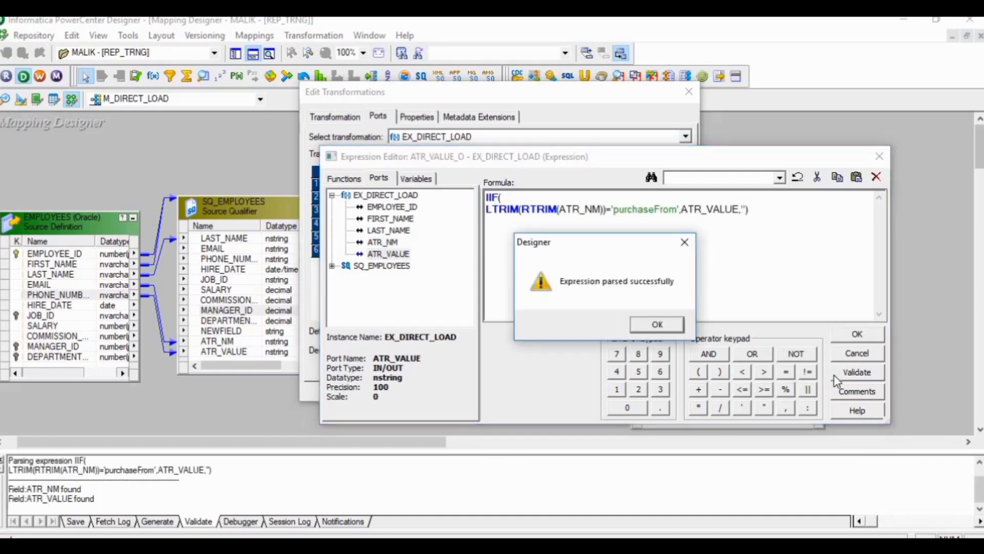
left_click(656, 326)
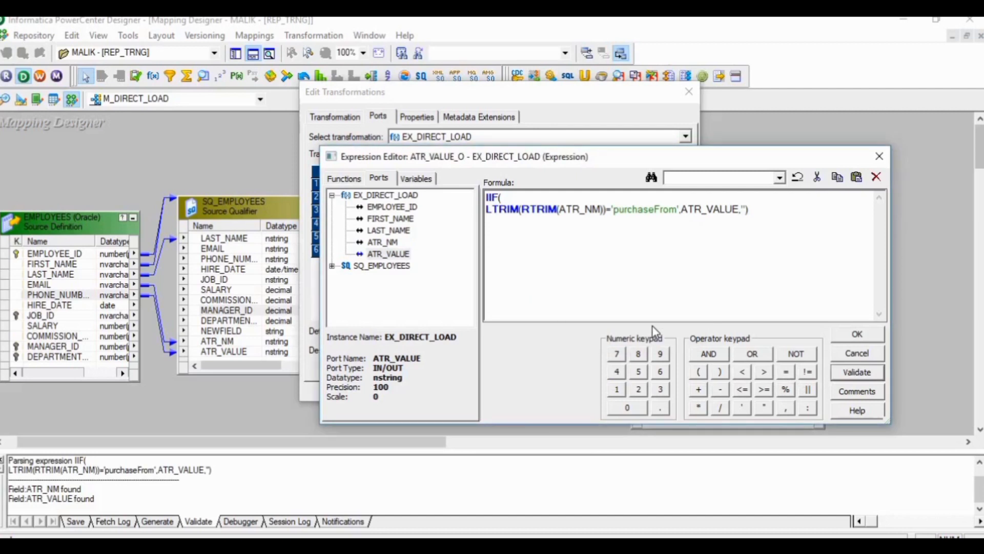
key("Return")
key("Return")
Step: Link the ATR_VALUE_O port of EX_DIRECT_LOAD to EMAIL in the EMP target and save the M_DIRECT_LOAD mapping
left_click(499, 329)
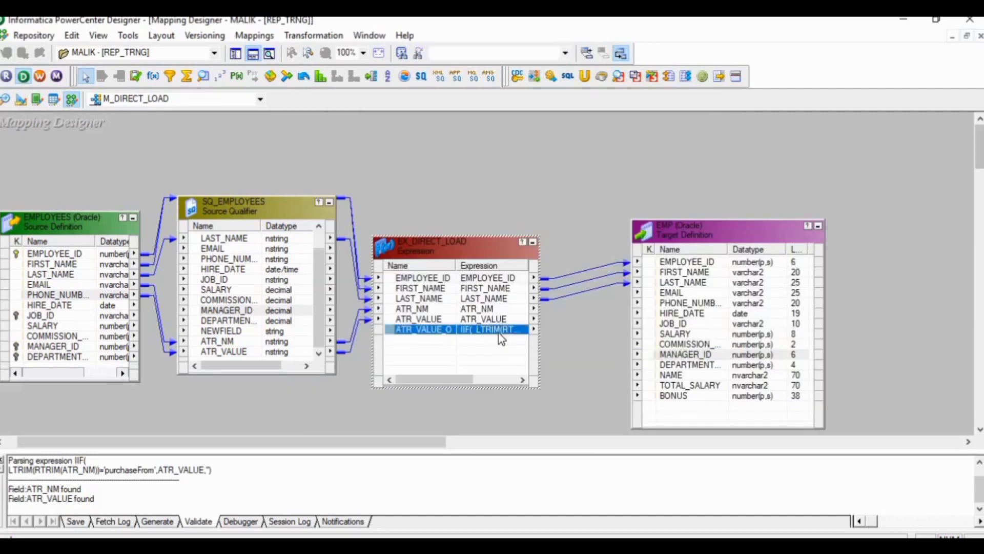
left_click_drag(511, 336, 656, 296)
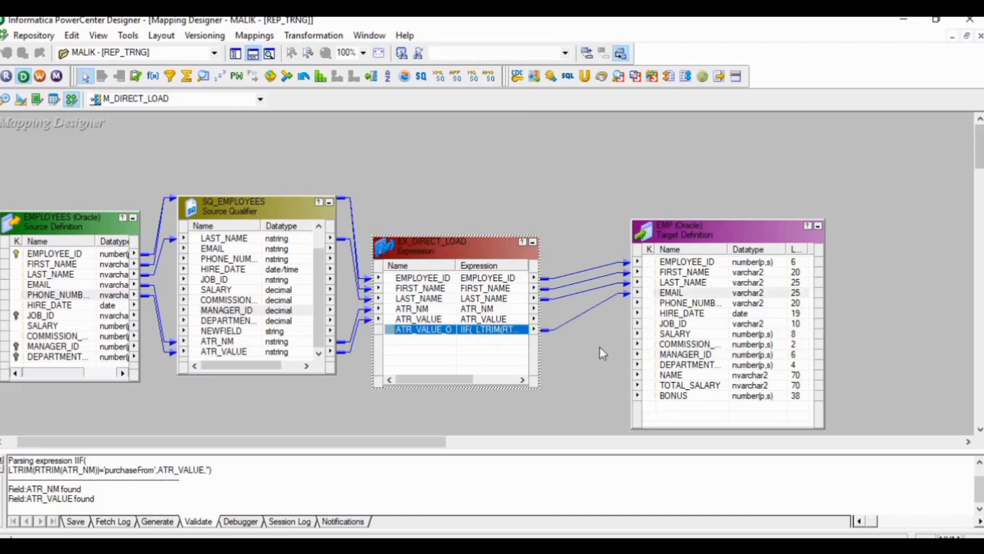
key("ctrl+s")
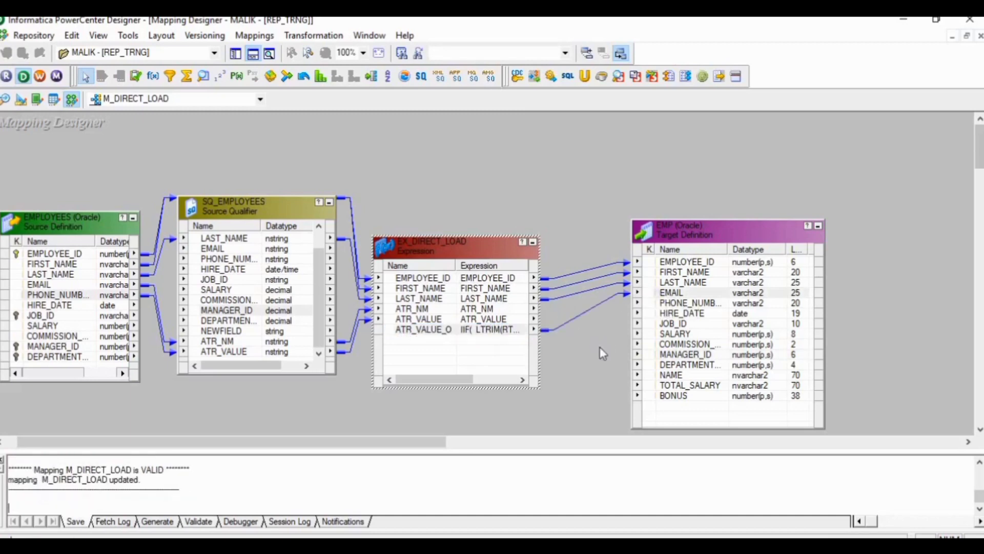
Step: In Workflow Manager, refresh the S_DIRECT_LOAD session's mapping, save W_DIRECT_LOAD and validate the session again for the changed expression
key("alt+Tab")
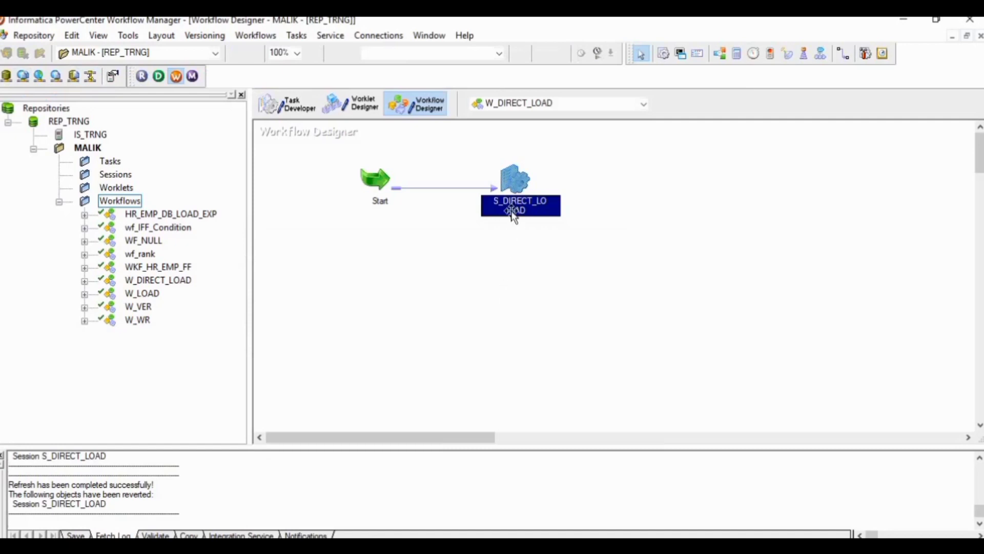
right_click(512, 183)
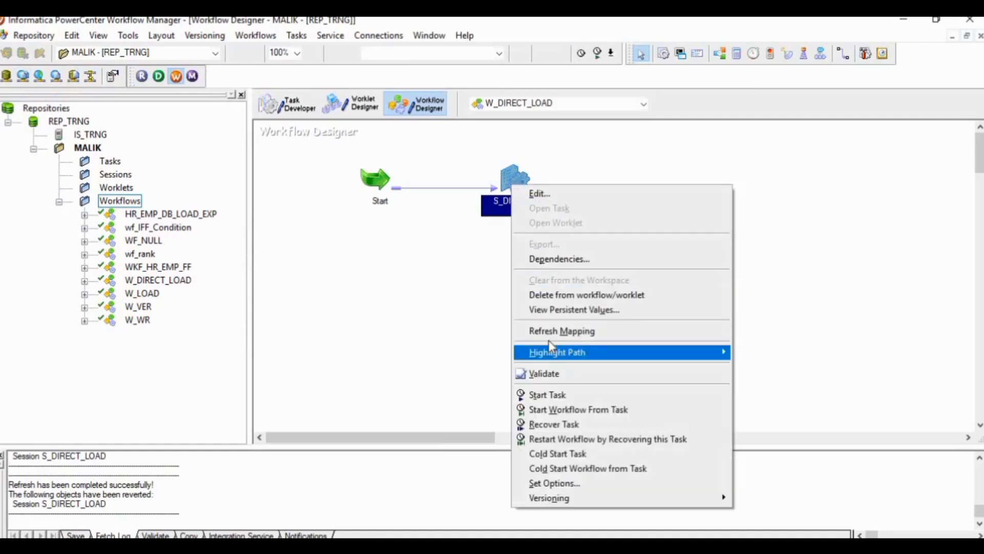
left_click(536, 332)
key("ctrl+s")
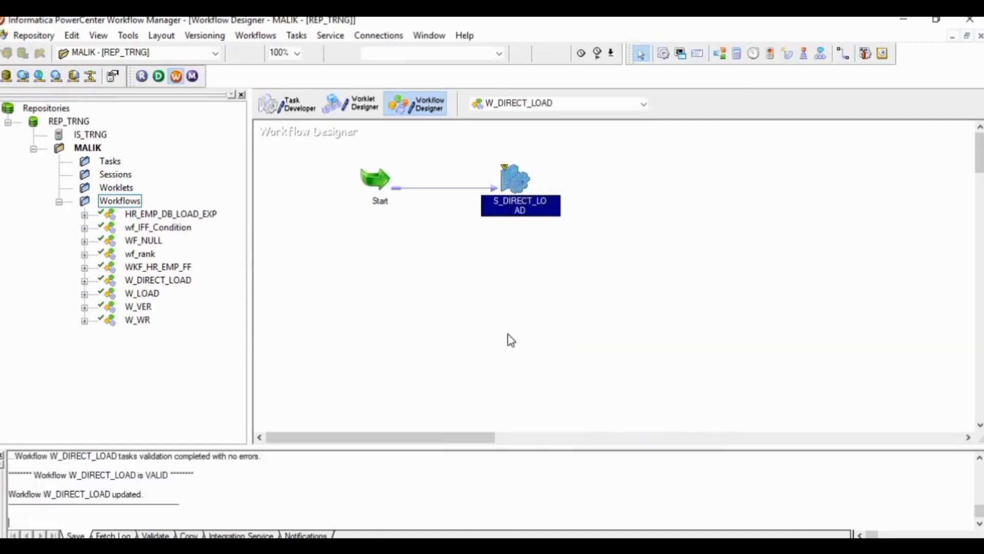
right_click(512, 180)
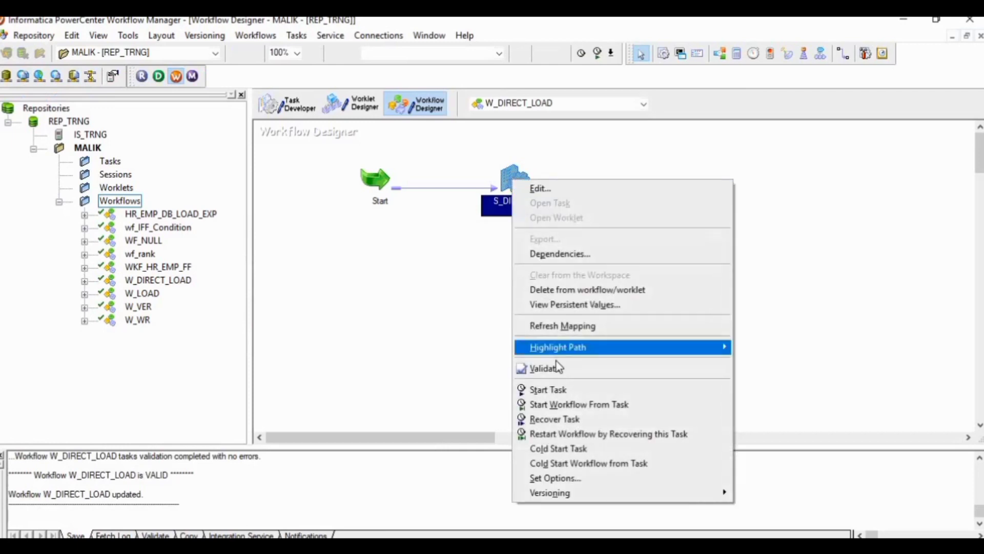
left_click(558, 367)
key("ctrl+s")
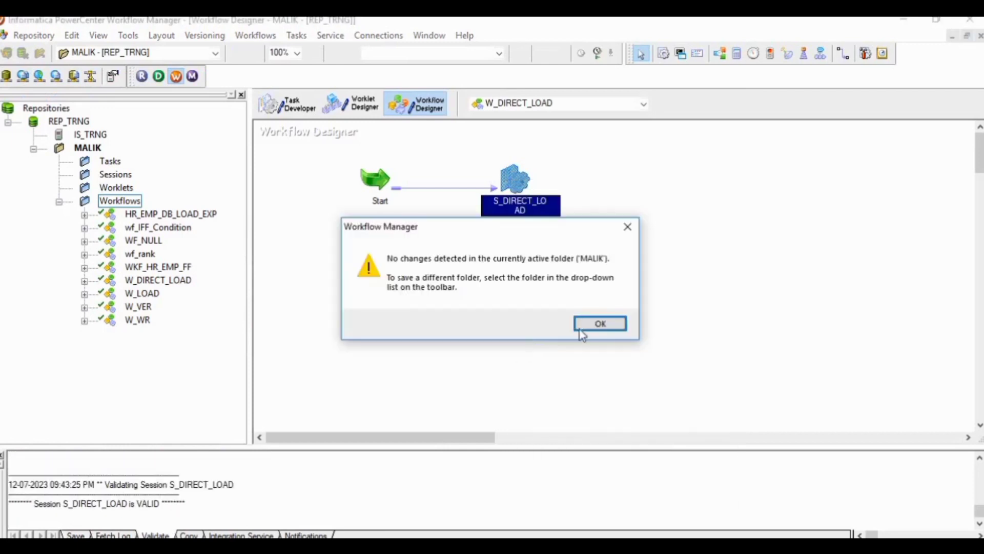
left_click(583, 325)
Step: Start the S_DIRECT_LOAD task and query the EMP table in Oracle SQL Developer, sorting the rows by EMPLOYEE_ID in ascending order
right_click(513, 177)
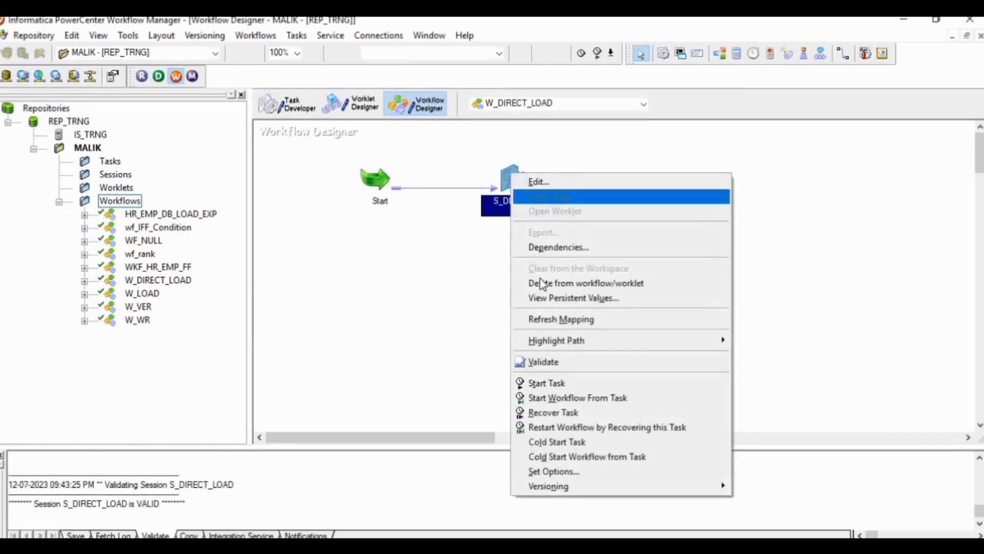
left_click(548, 383)
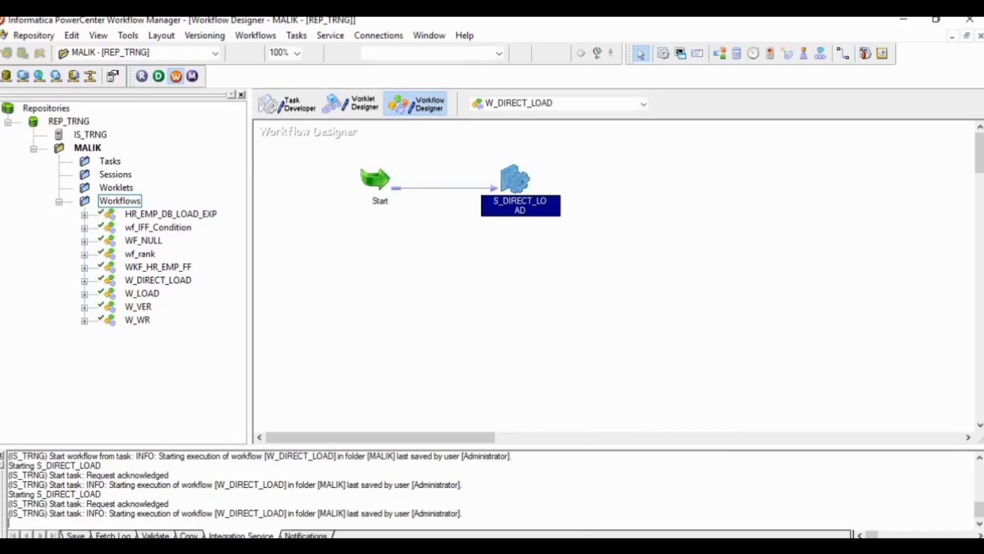
left_click(595, 544)
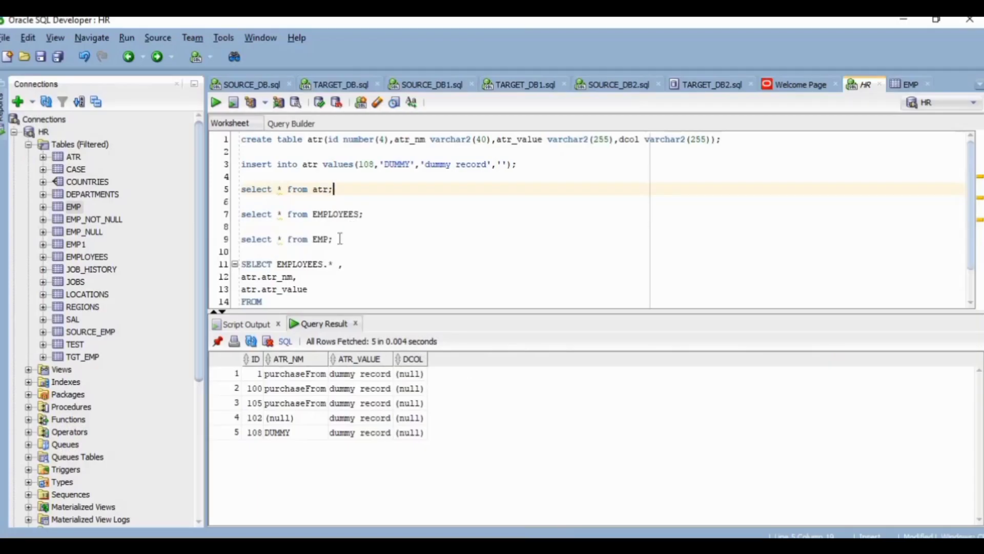
left_click(340, 239)
key("ctrl+Return")
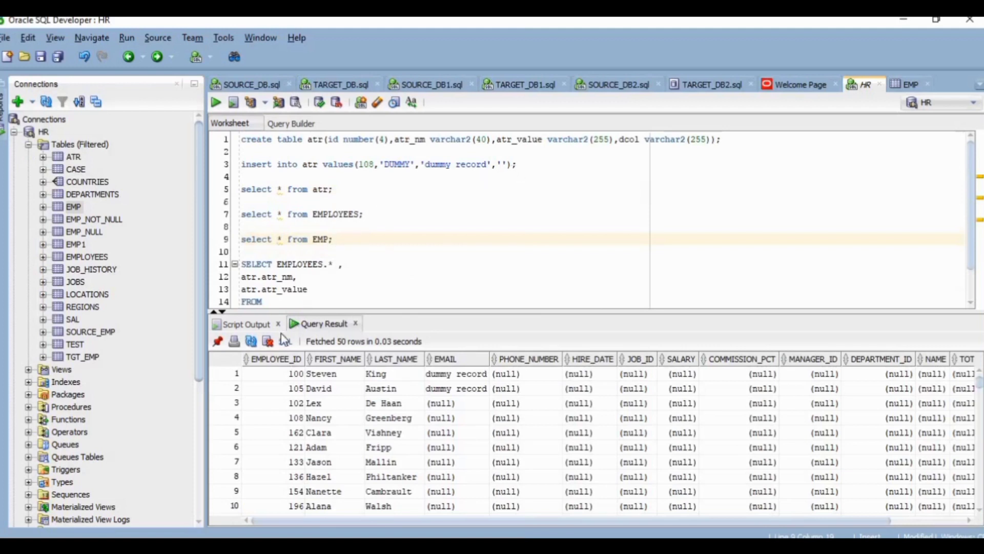
left_click(267, 356)
left_click(266, 354)
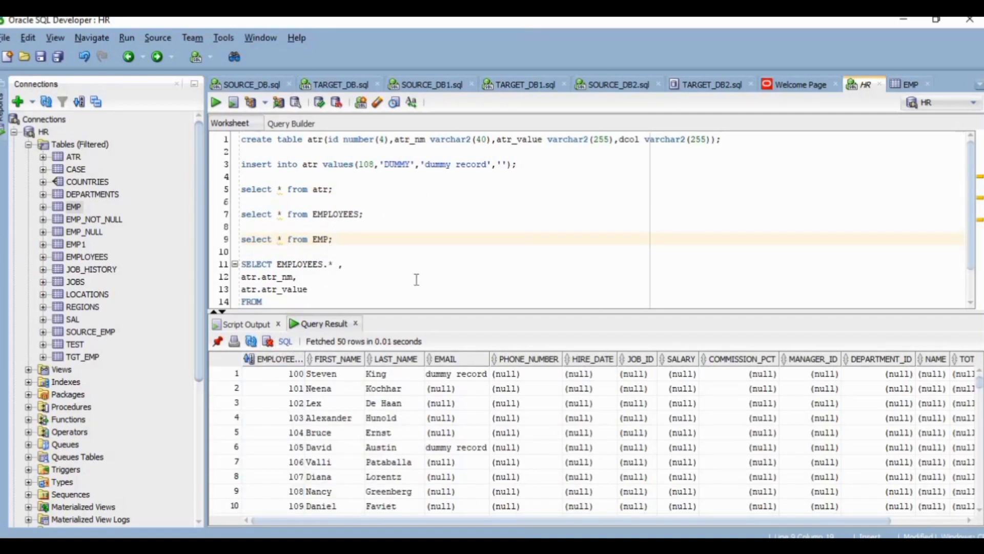
Step: Query the atr table and EMP again to compare the ATR_NM and ATR_VALUE source values with the loaded EMAIL column
triple_click(353, 193)
key("ctrl+Return")
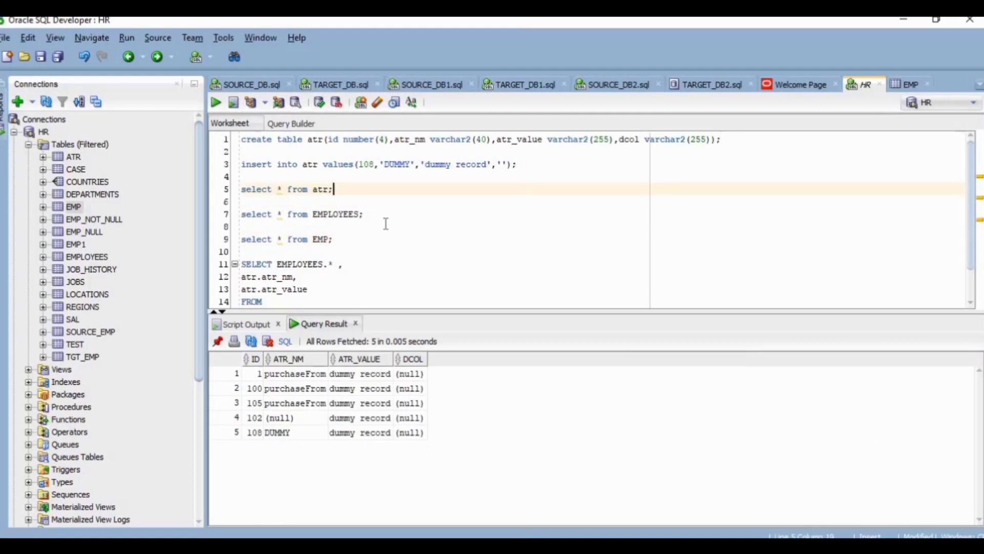
left_click(338, 241)
key("ctrl+Return")
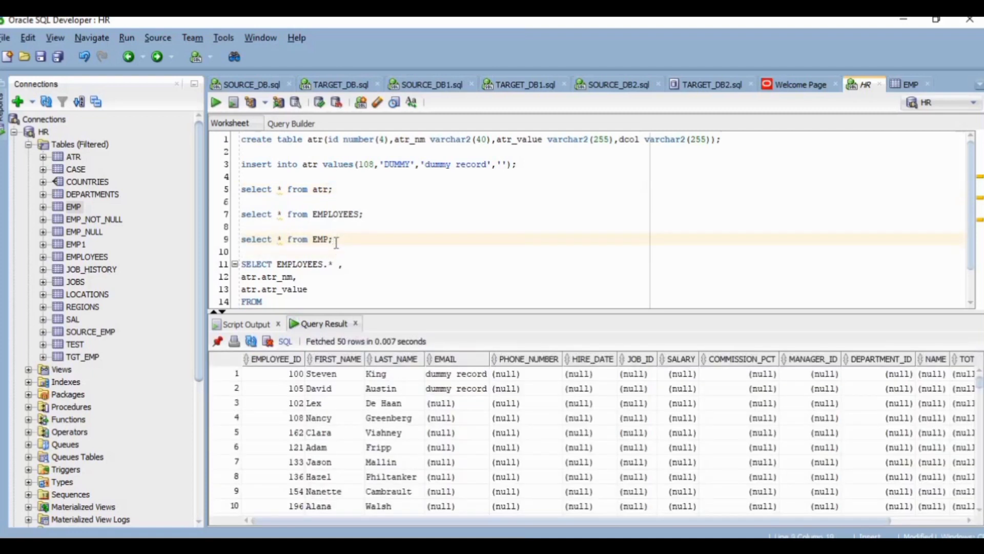